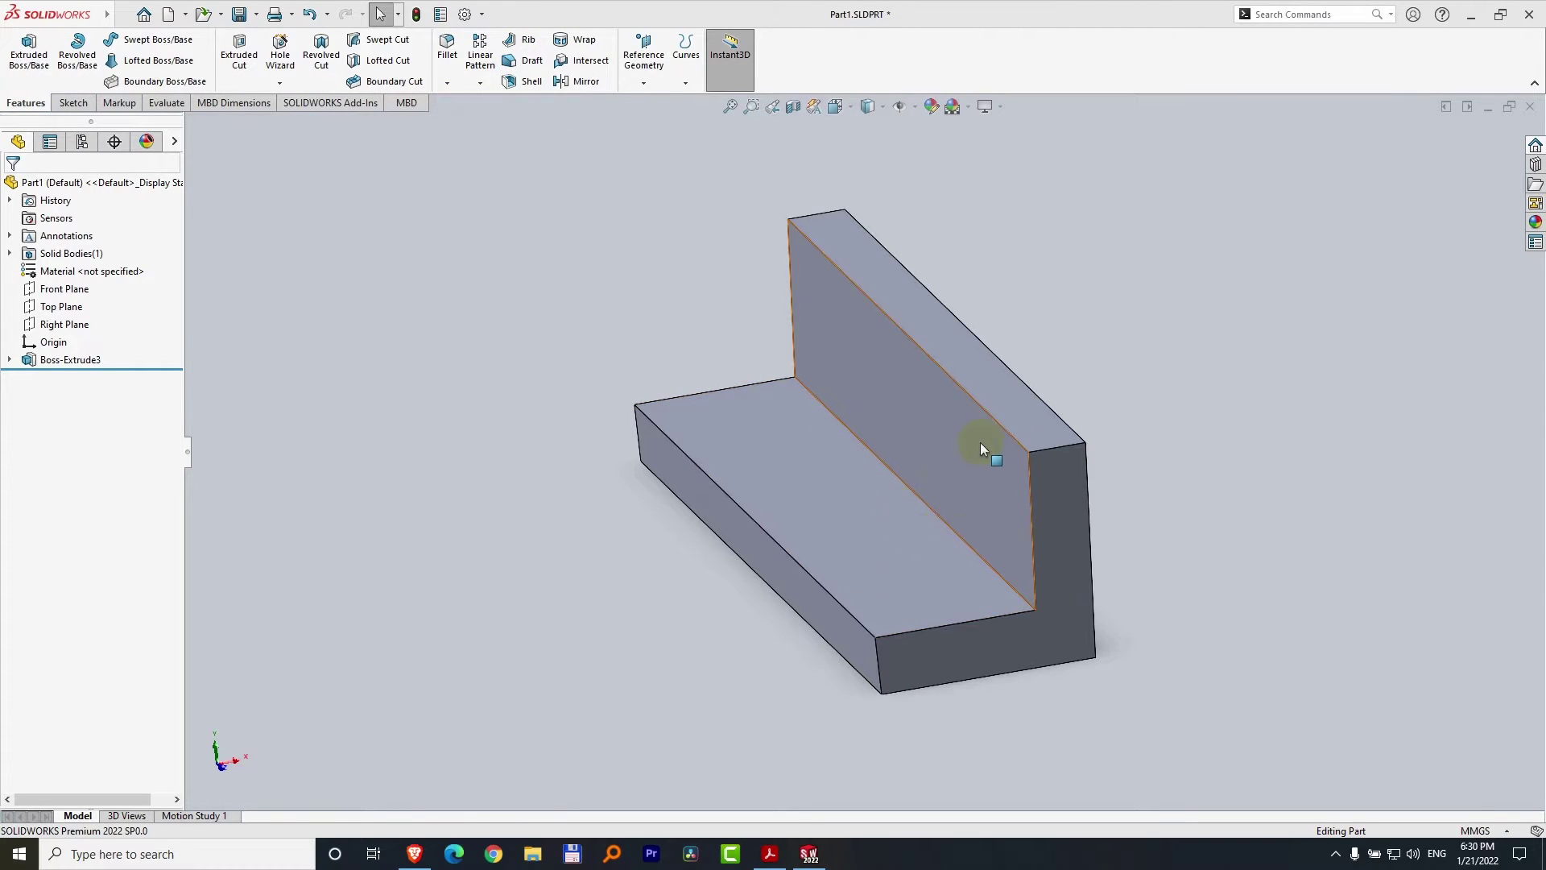
- Start a new reference plane based on the bracket's L-shaped end face
middle_click_drag(1006, 469, 1340, 512)
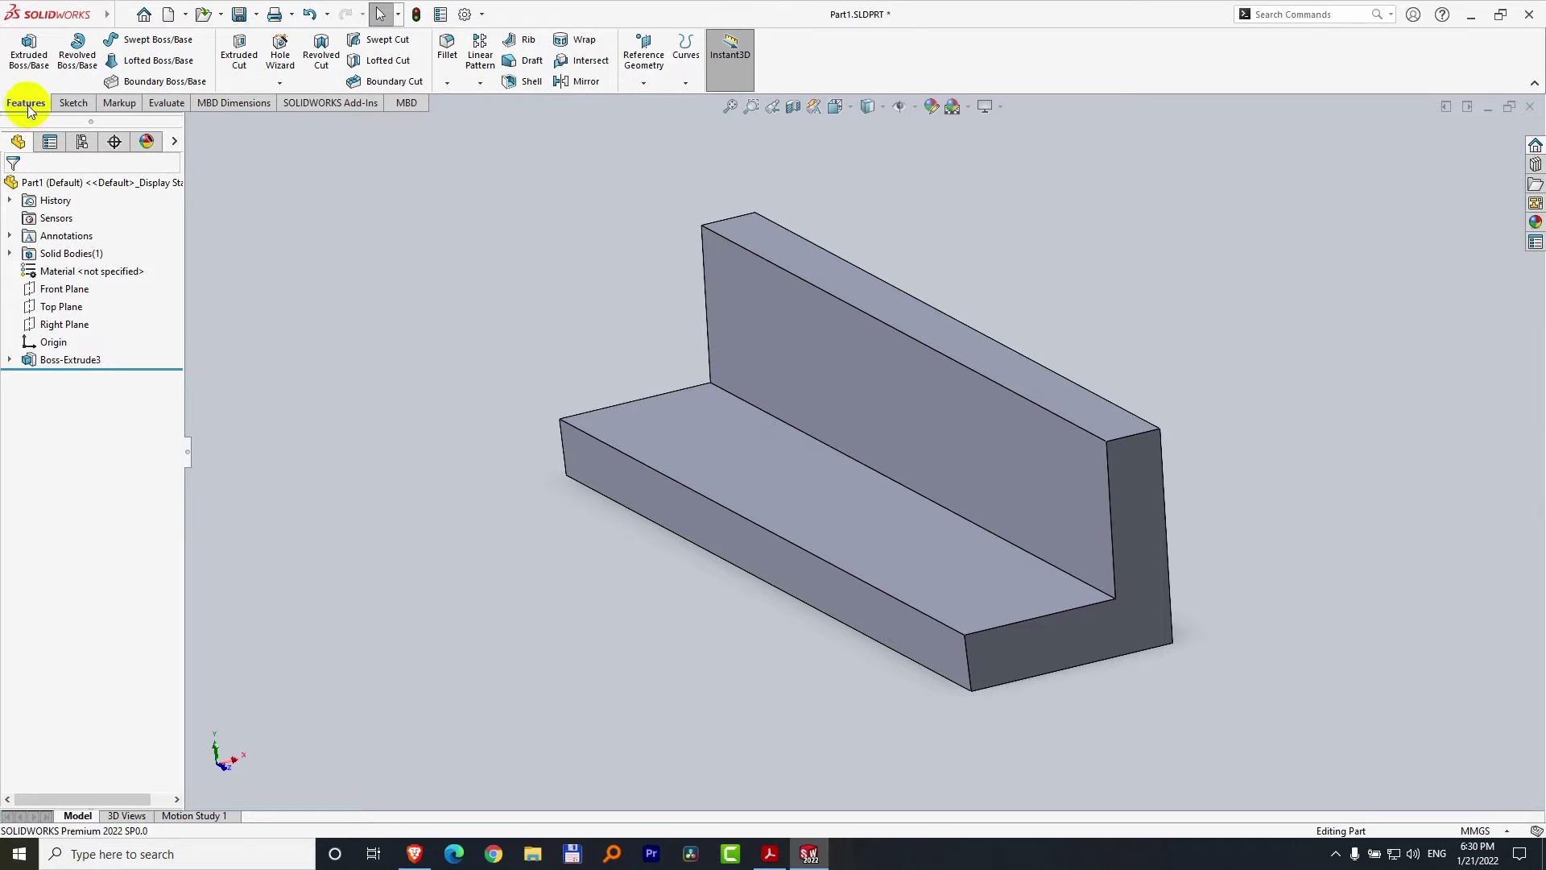
left_click(648, 75)
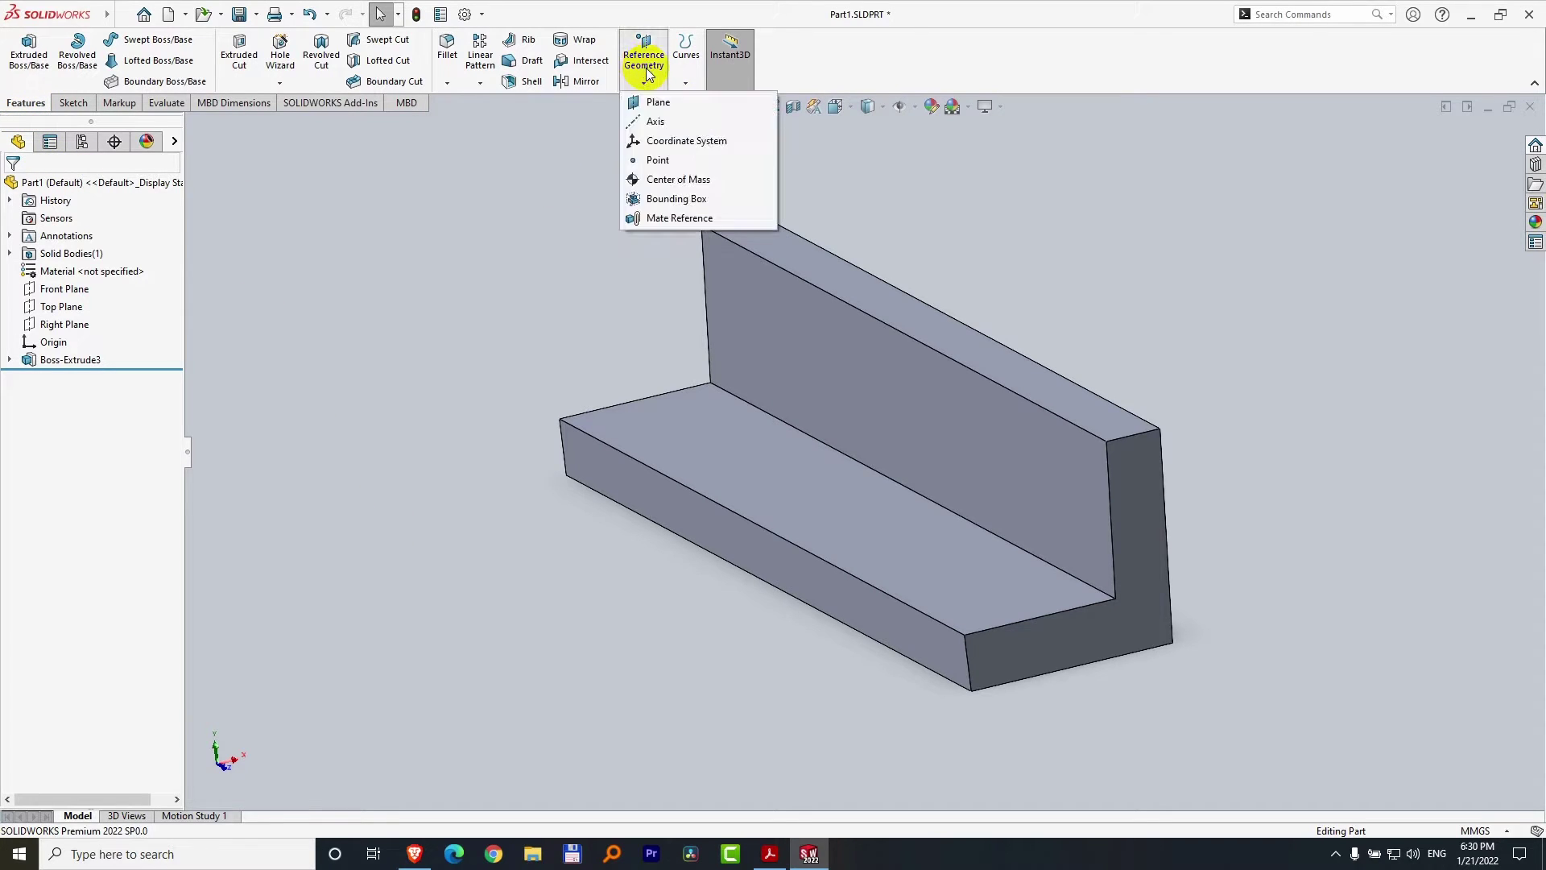
left_click(683, 108)
left_click(1013, 653)
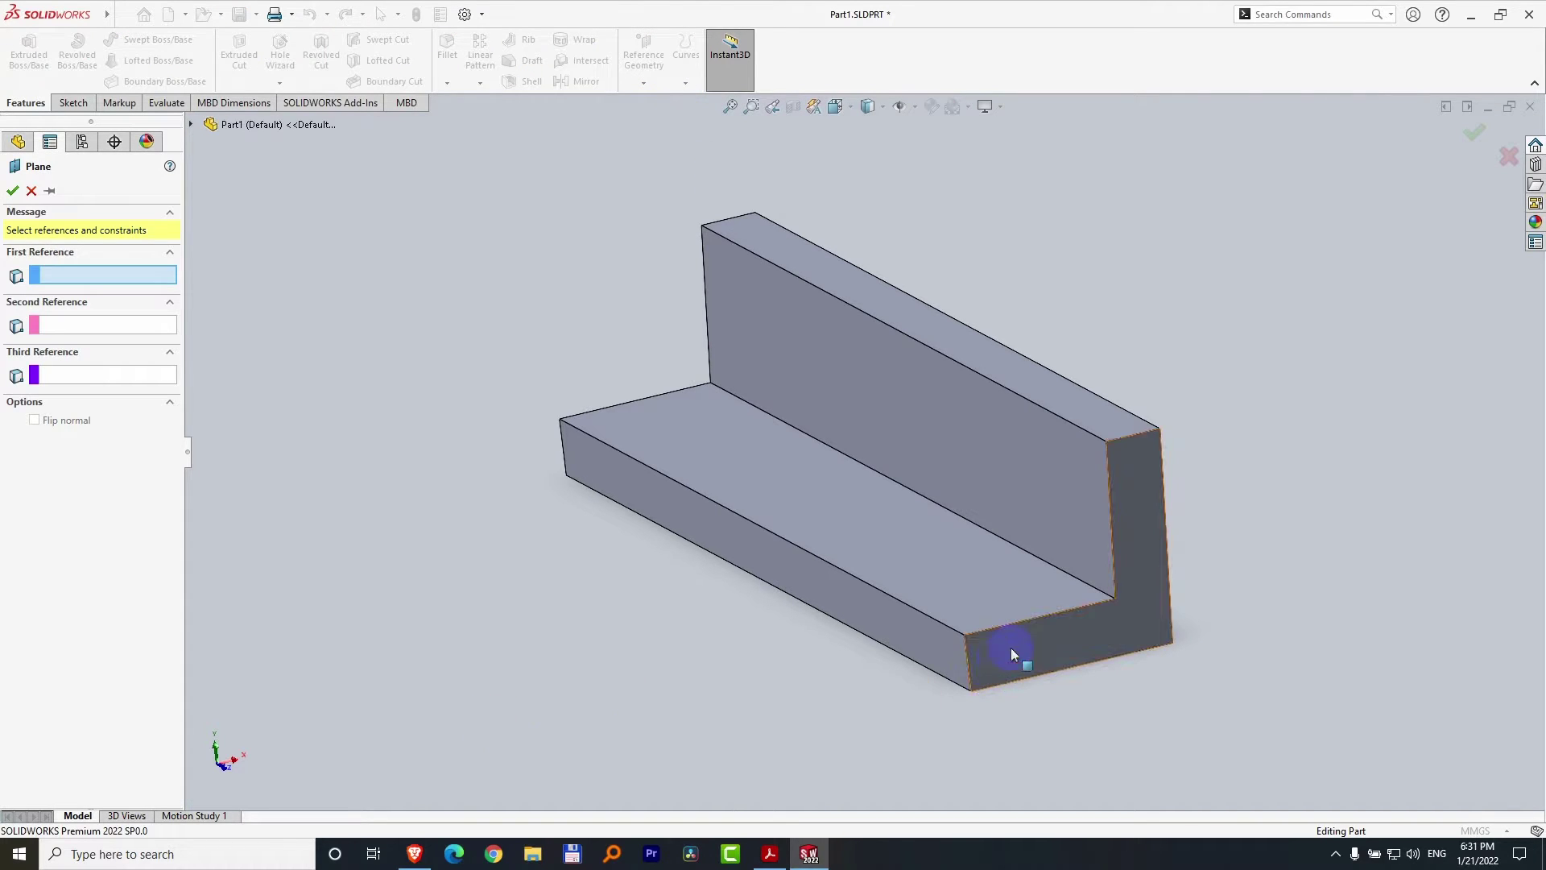
left_click(1116, 617)
scroll(1235, 491, "up", 5)
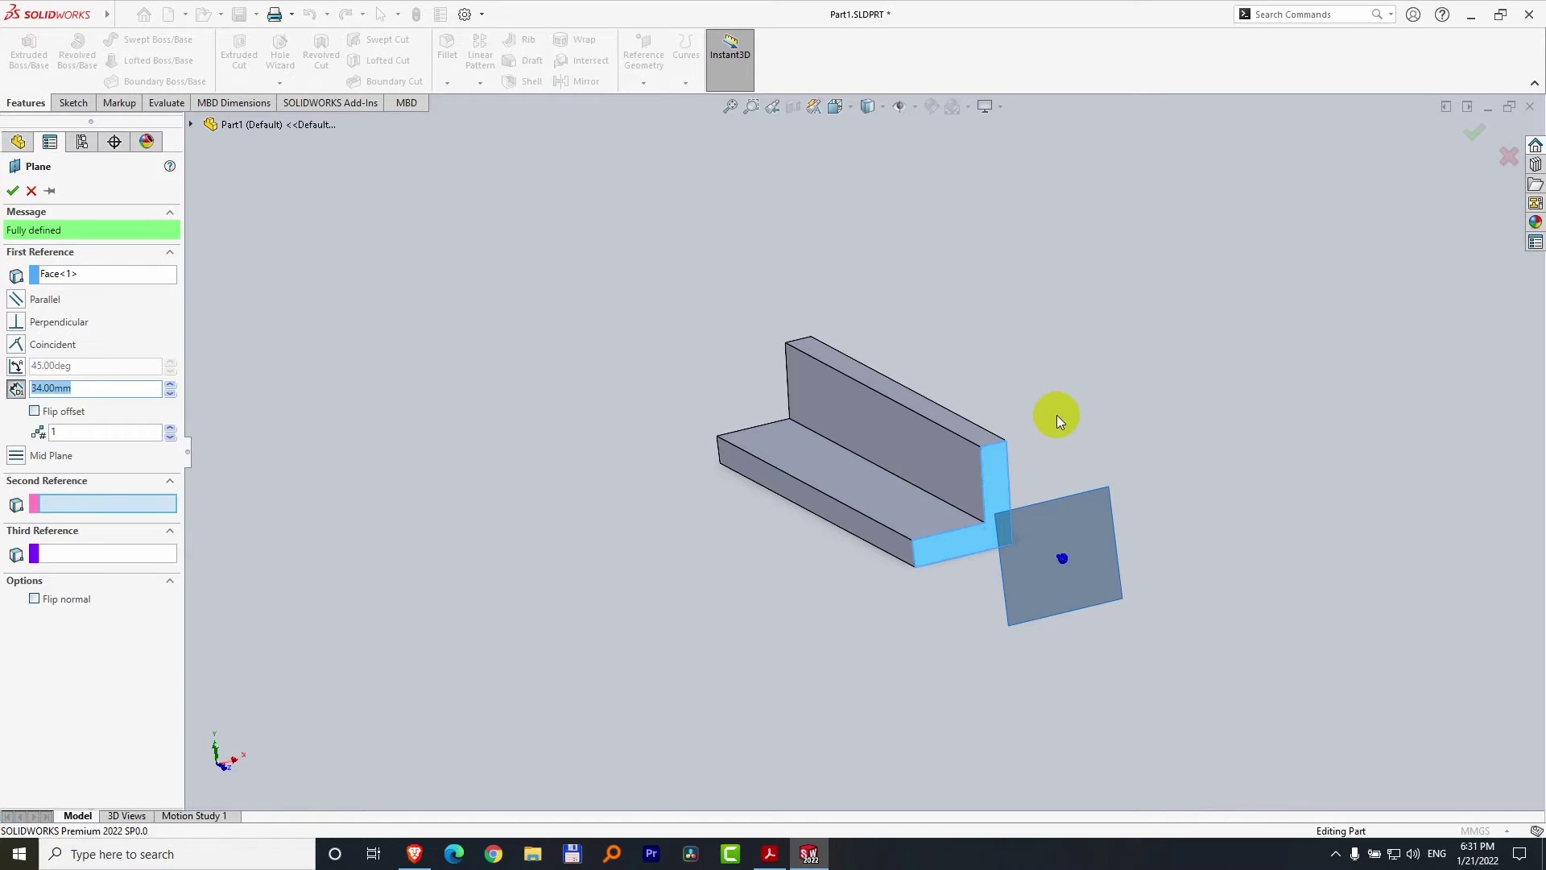
scroll(1051, 422, "down", 3)
scroll(1051, 423, "up", 3)
scroll(1051, 428, "down", 4)
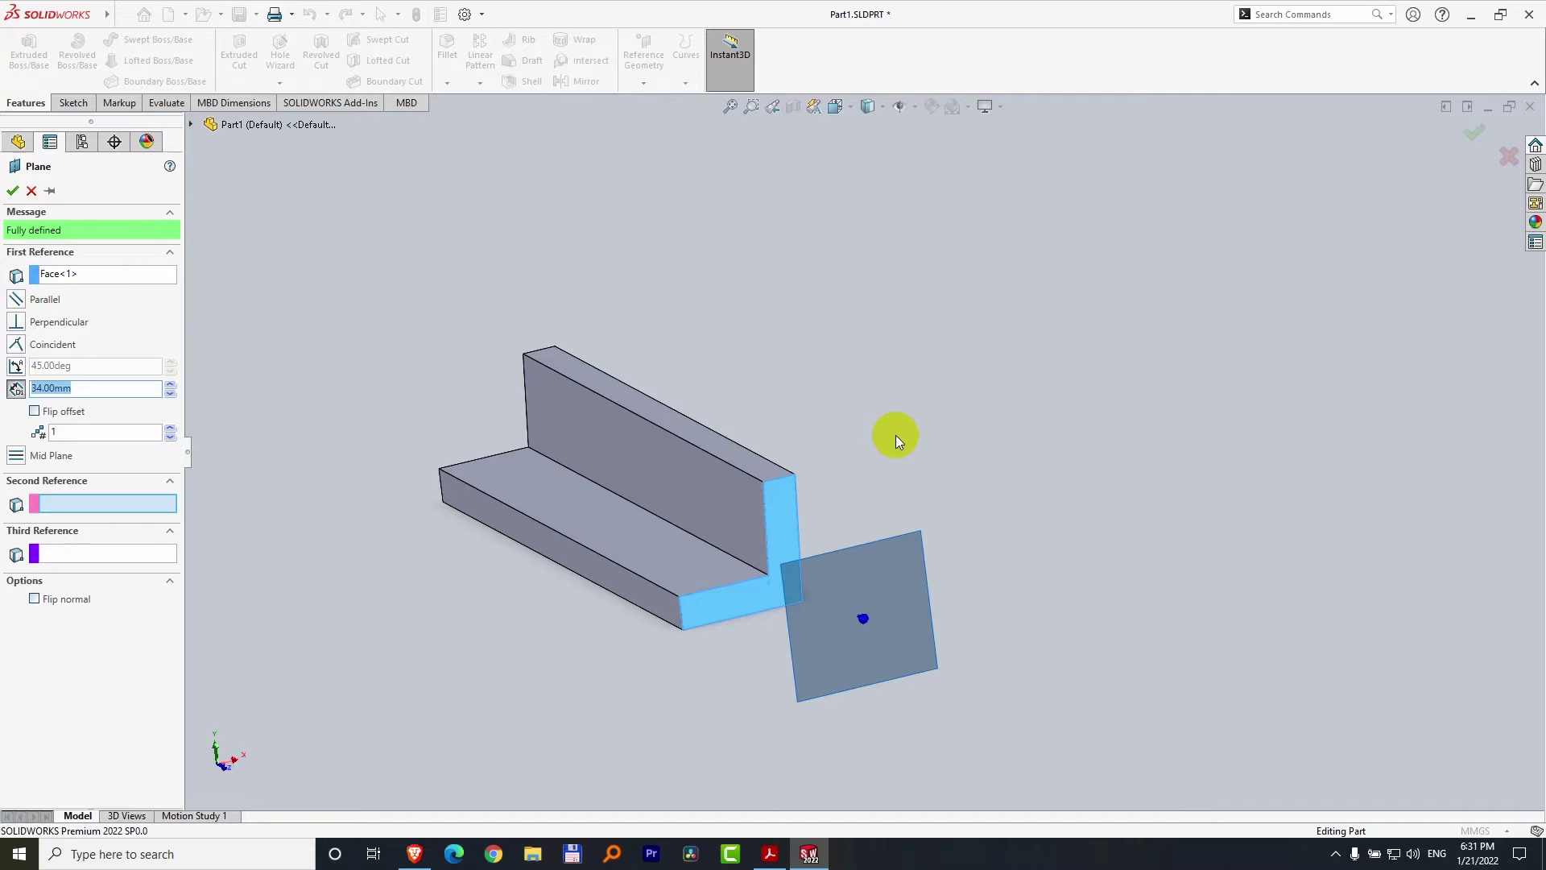
mouse_move(894, 438)
middle_mouse_down()
mouse_move(993, 442)
mouse_move(883, 438)
mouse_move(899, 447)
middle_mouse_up()
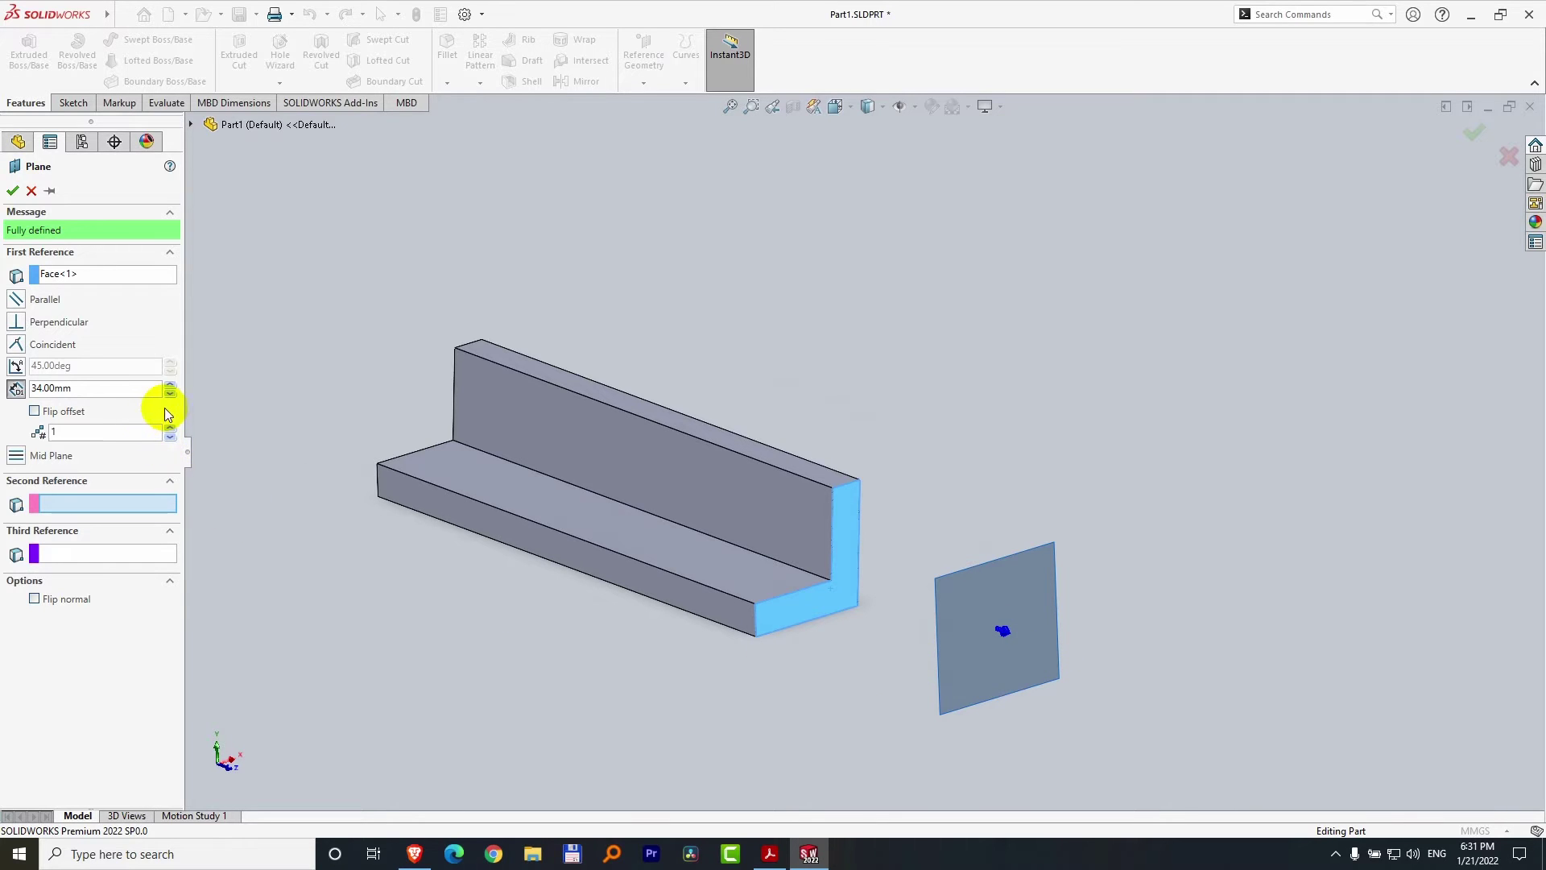
- Flip the offset into the part, set it to 4 mm, and create Plane8
left_click(67, 413)
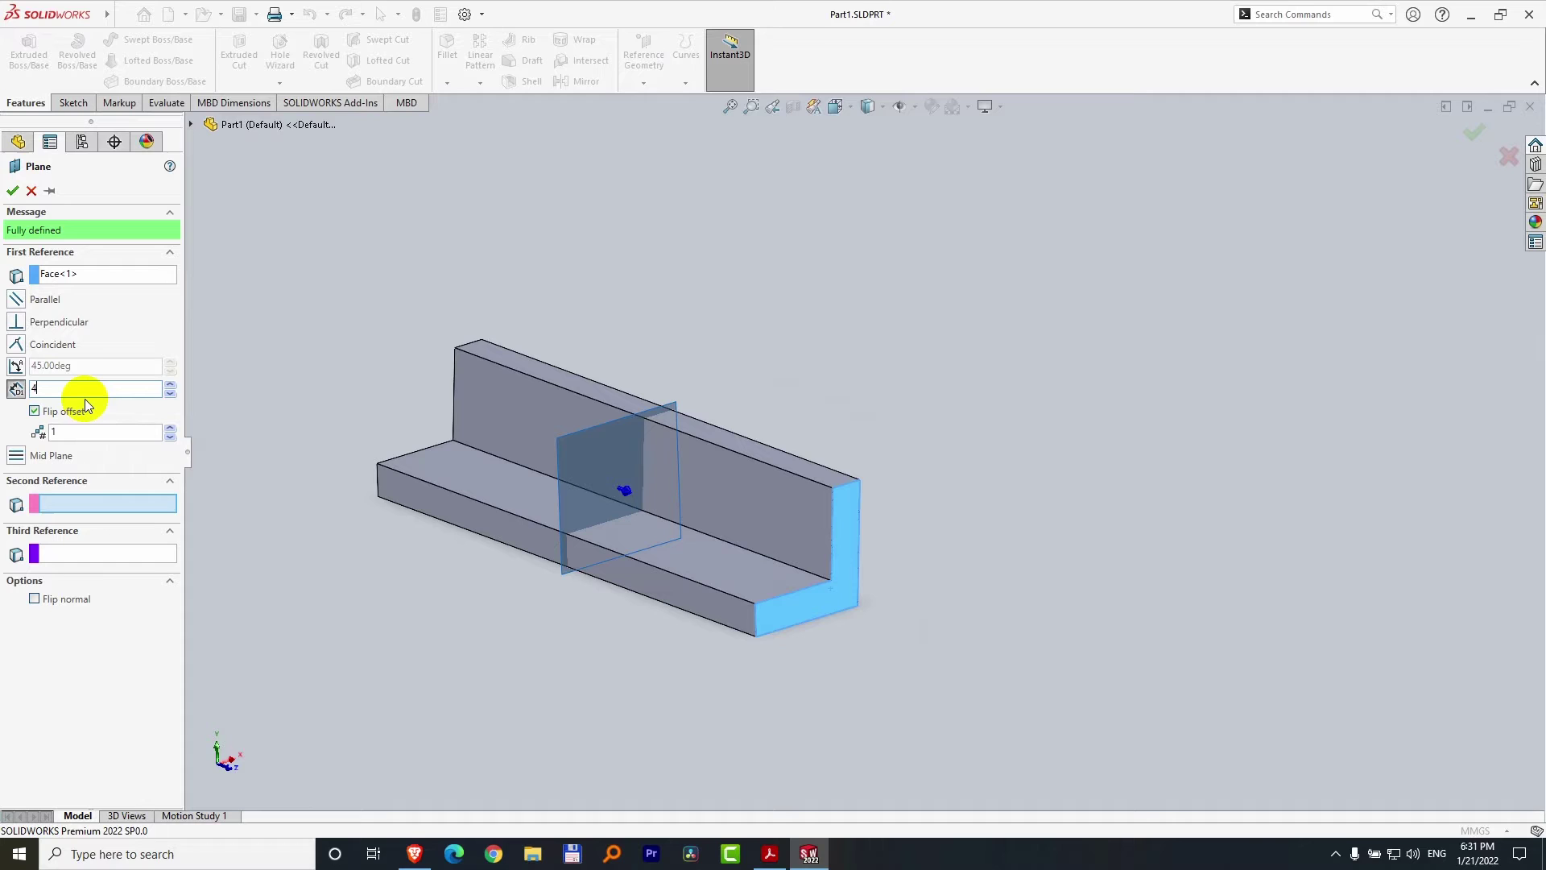
type("4")
key("Return")
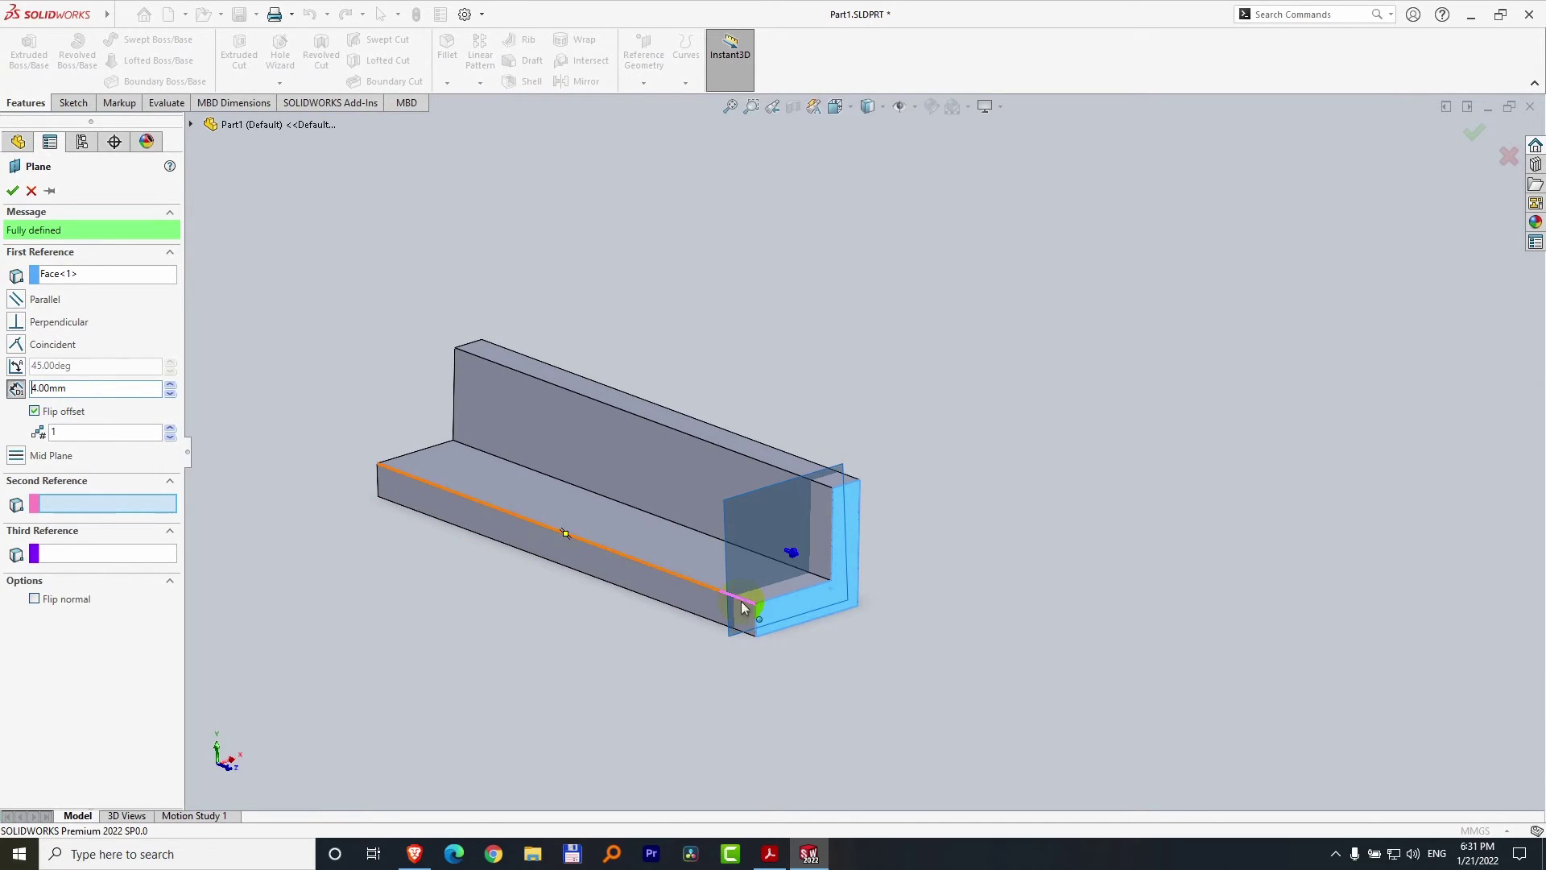
left_click(12, 191)
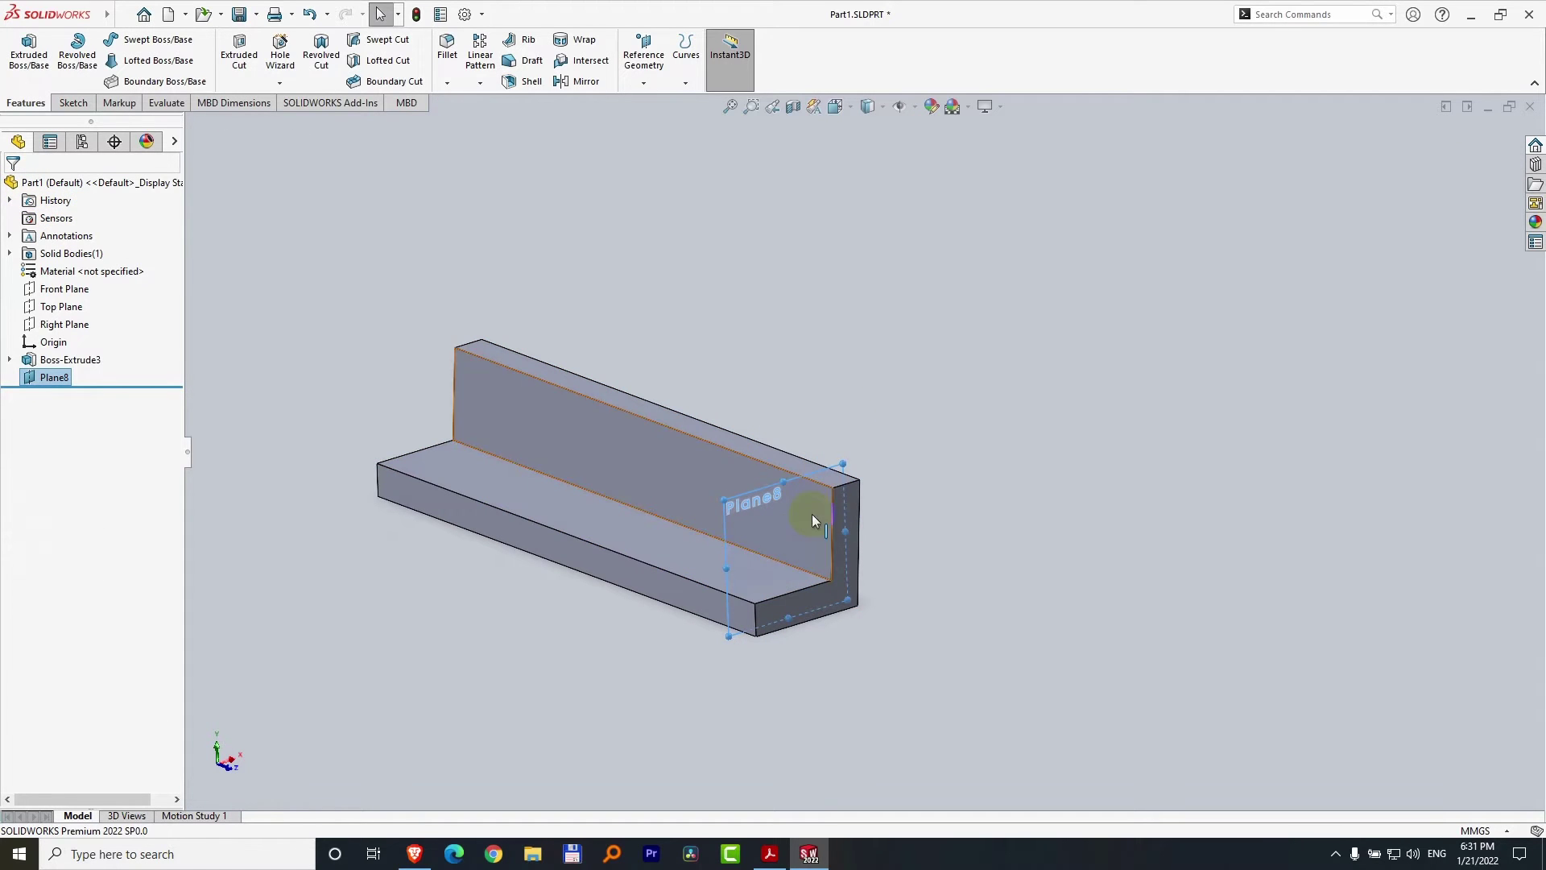
- Orbit the bracket to check Plane8 sitting inside the end face
mouse_move(823, 419)
middle_mouse_down()
mouse_move(926, 432)
mouse_move(825, 435)
mouse_move(790, 387)
mouse_move(805, 438)
mouse_move(797, 427)
middle_mouse_up()
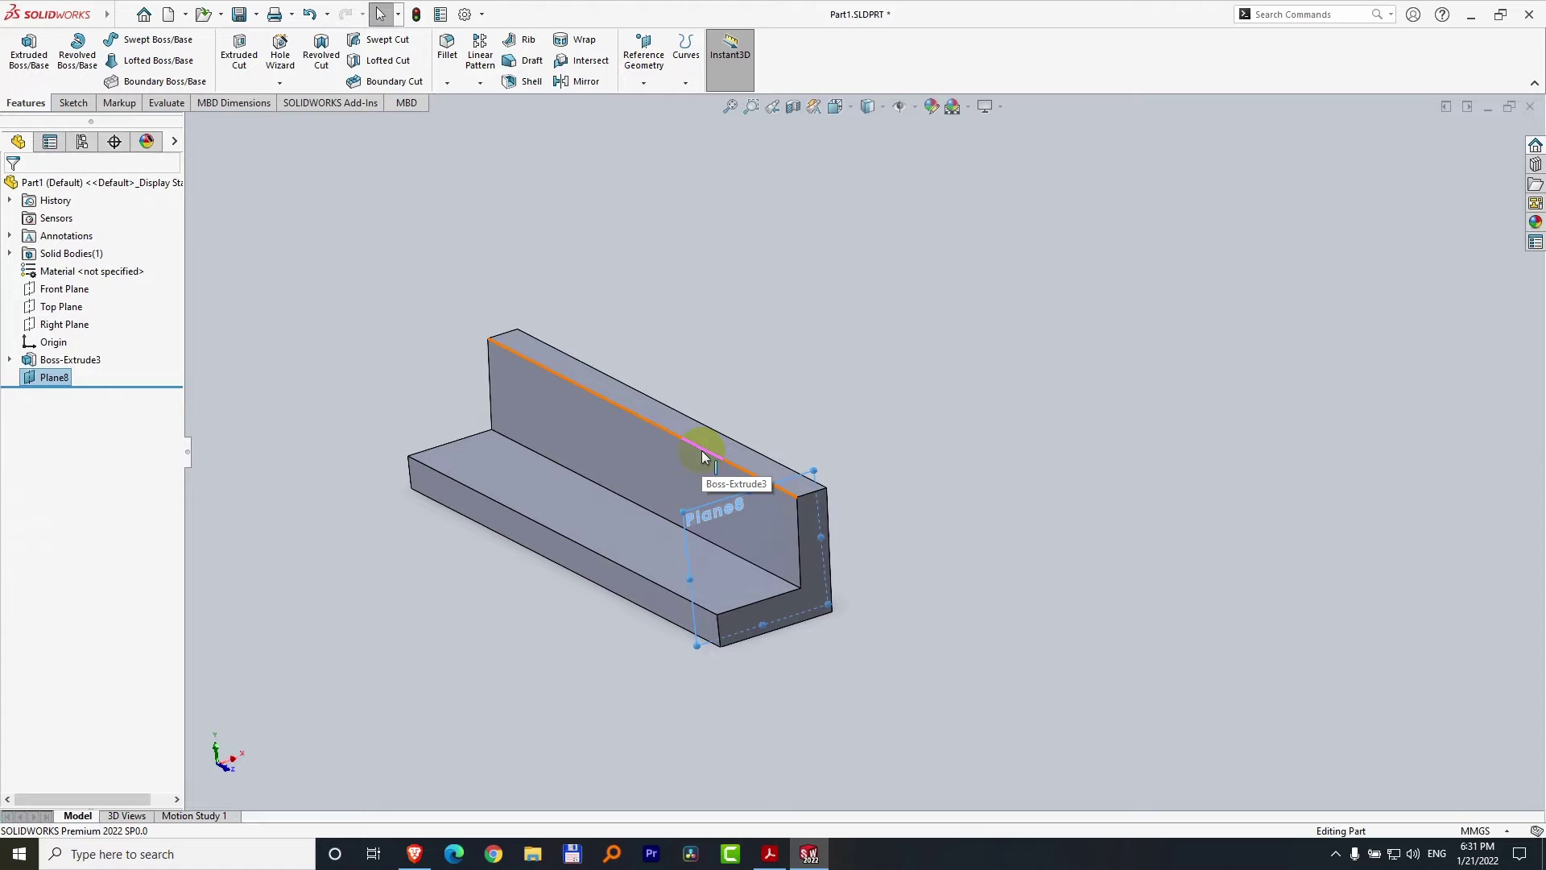
- In Sketch16 on Plane8, draw one line joining the base's outer top corner and the upright's top
left_click(73, 103)
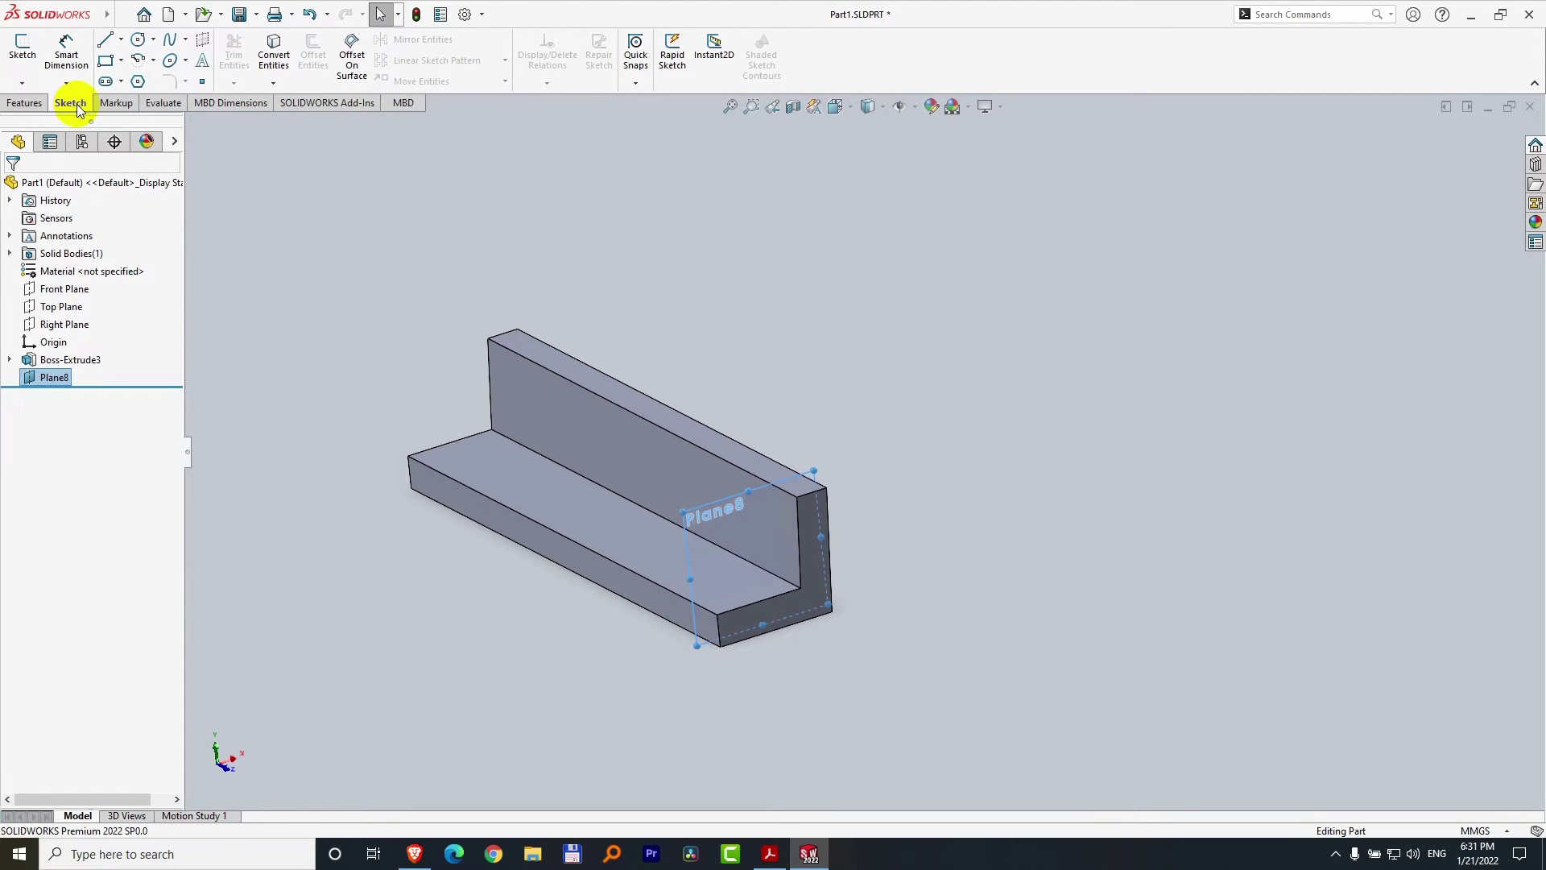
left_click(105, 45)
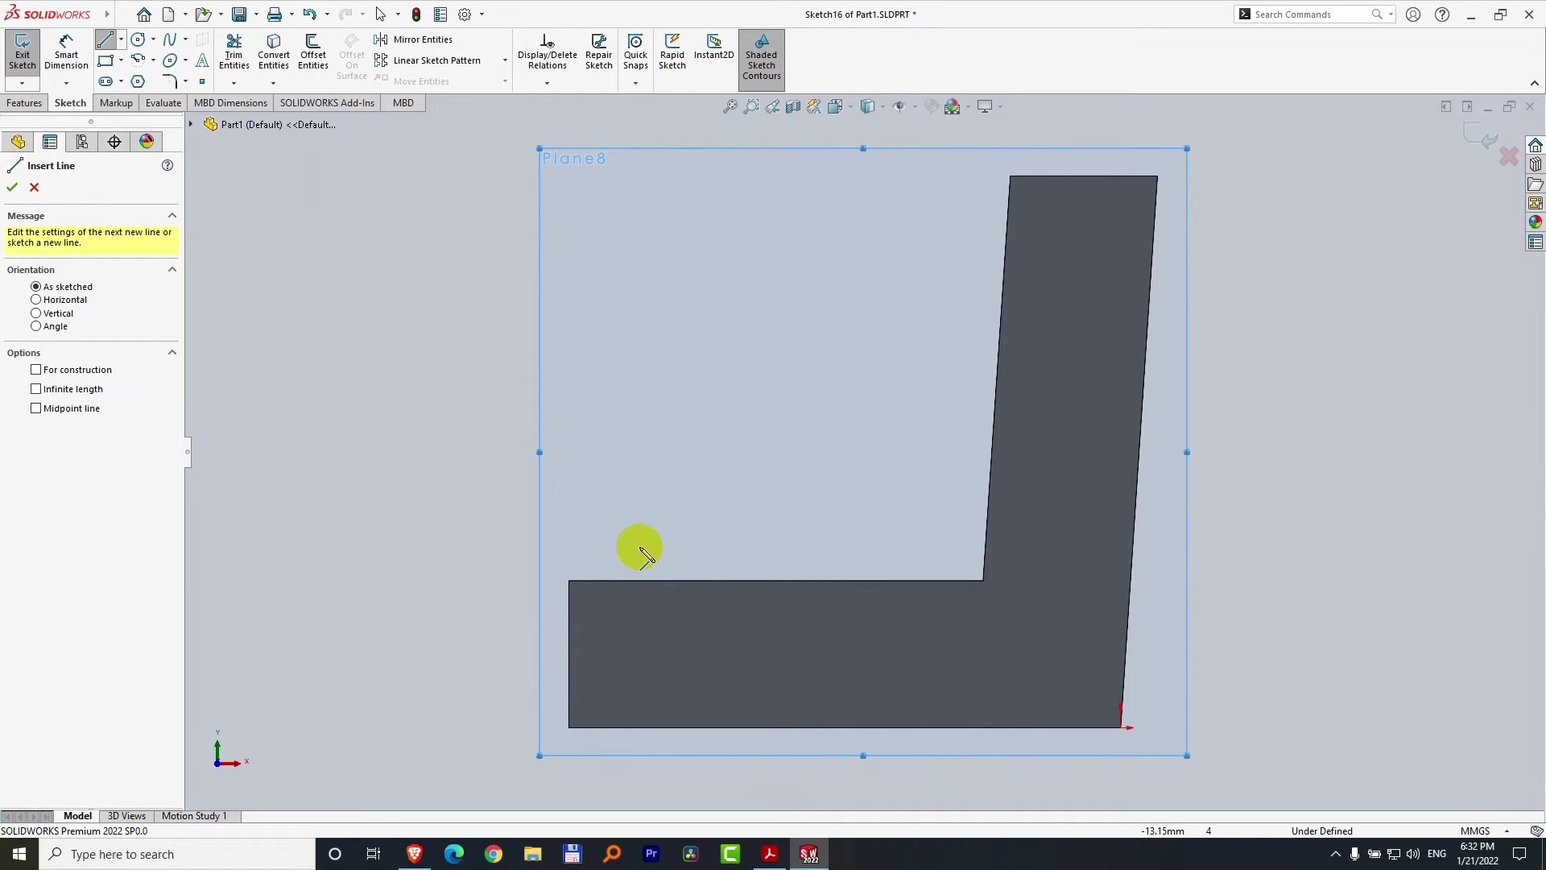
left_click(568, 579)
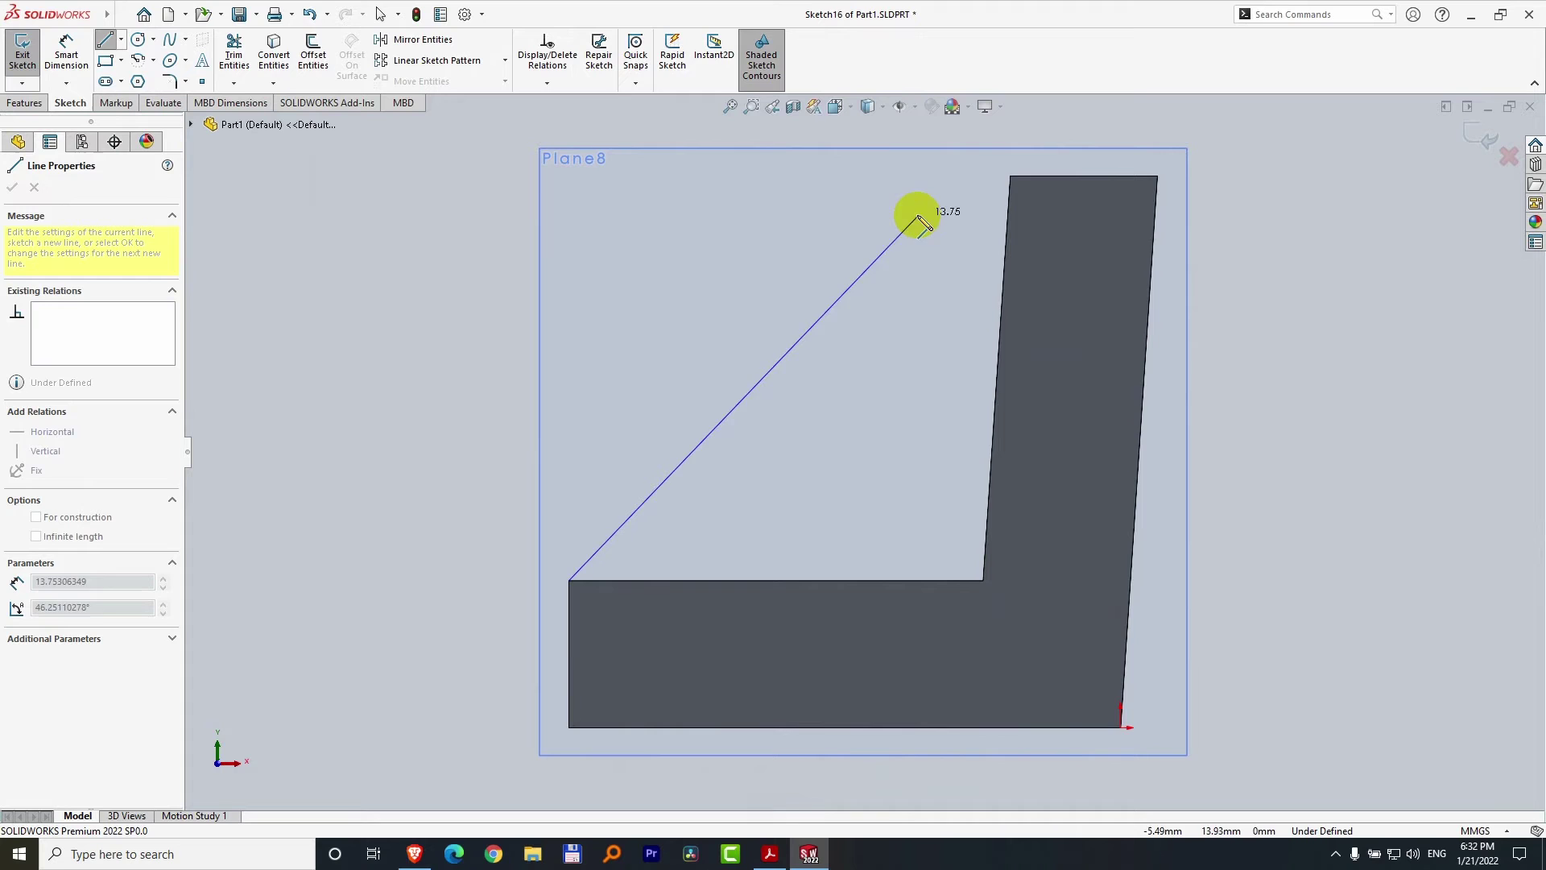
left_click(1010, 175)
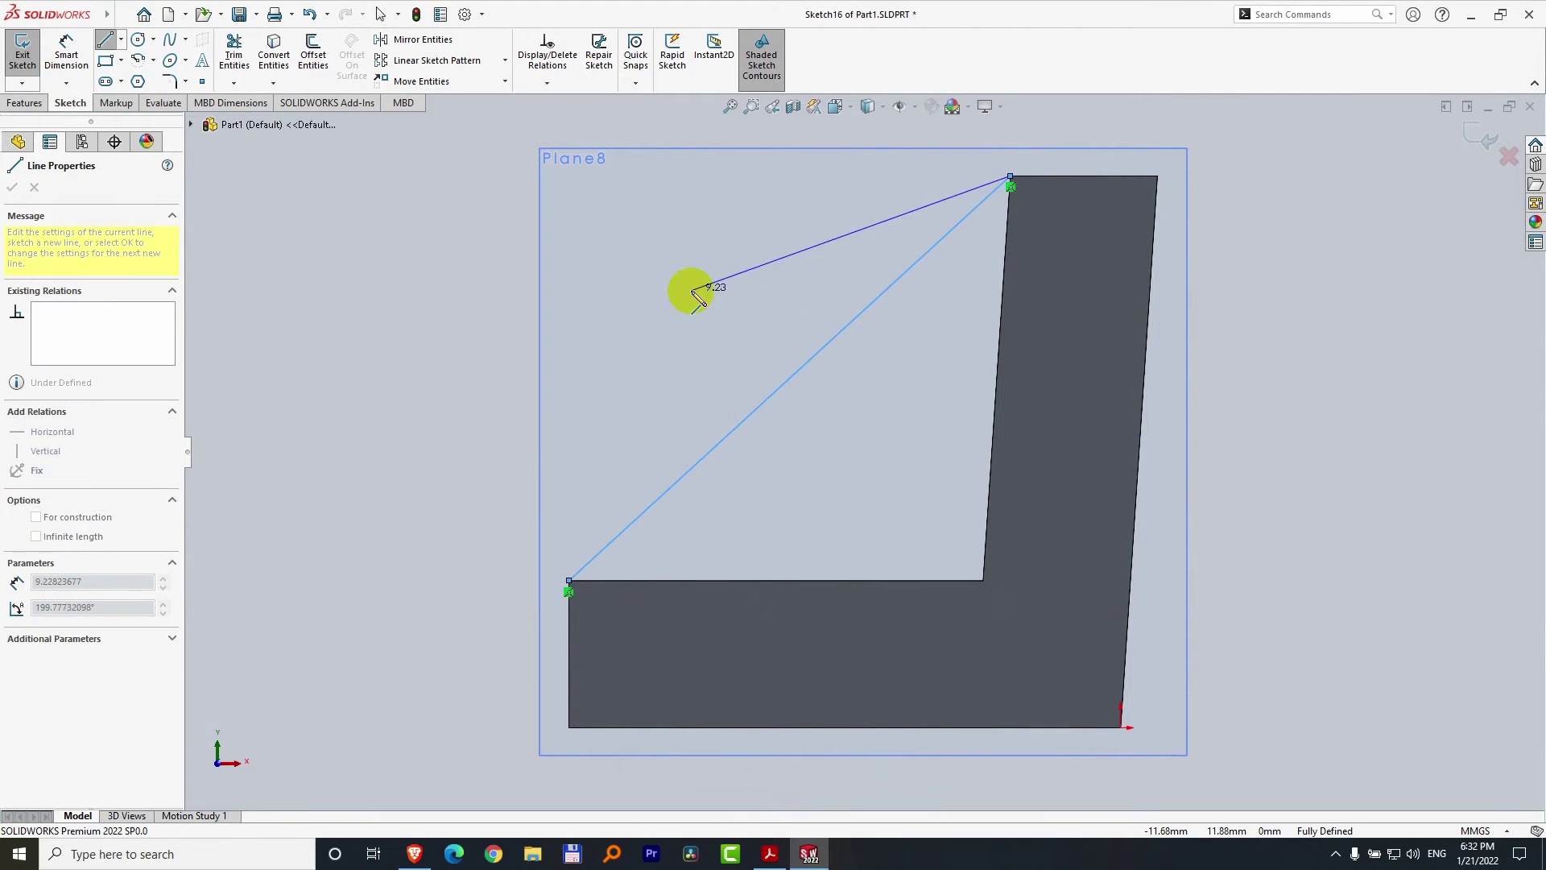
key("Escape")
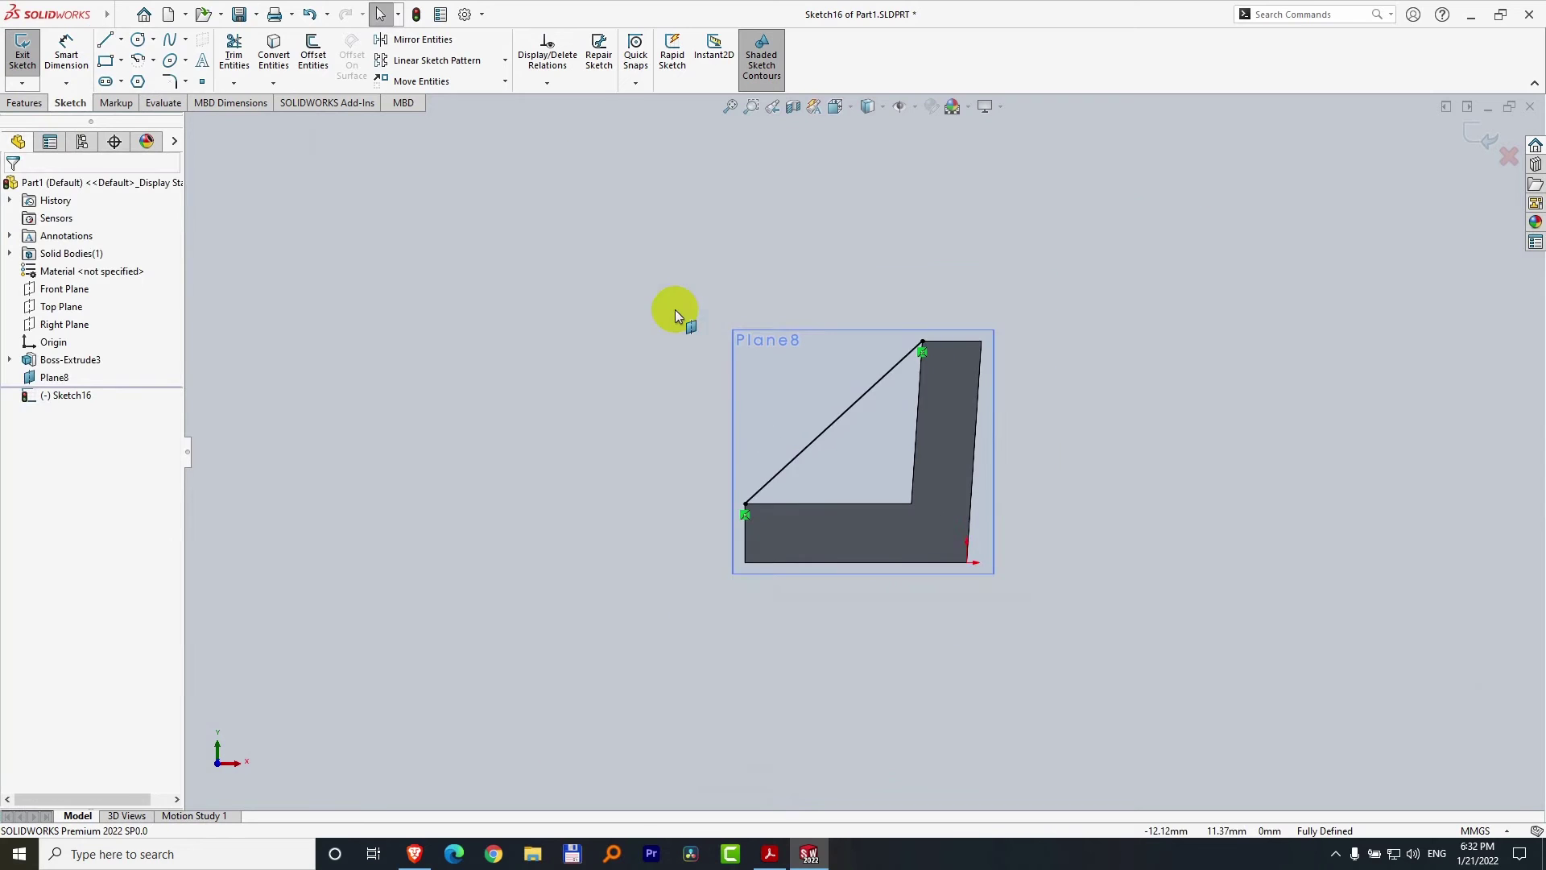
key("z")
middle_click_drag(652, 300, 707, 406)
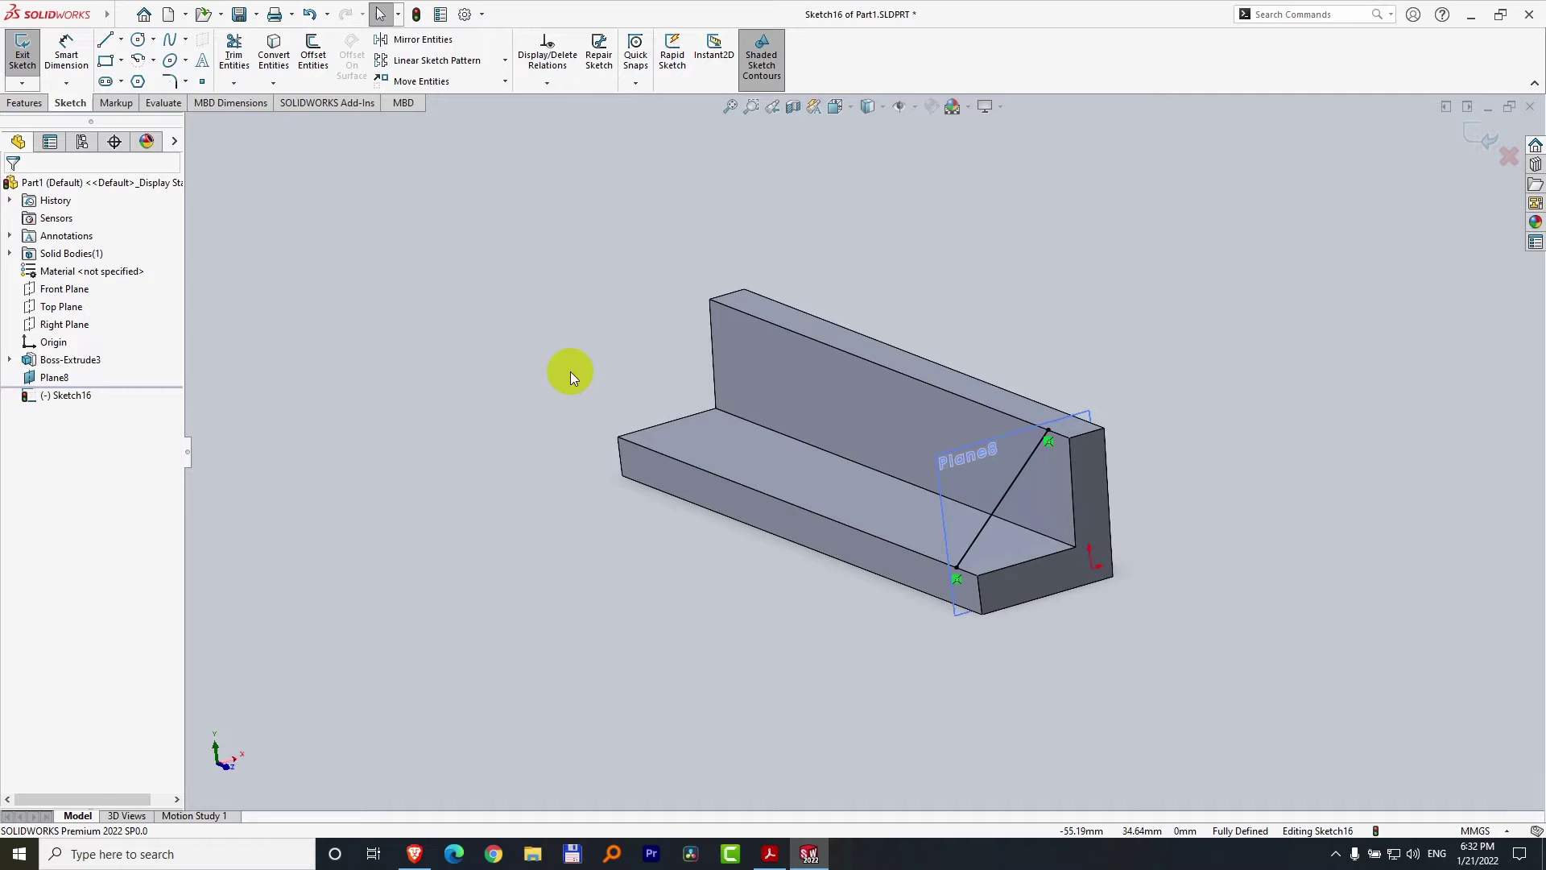
- Build Rib56 from the diagonal line, 4.00 mm thick on the first side
left_click(25, 103)
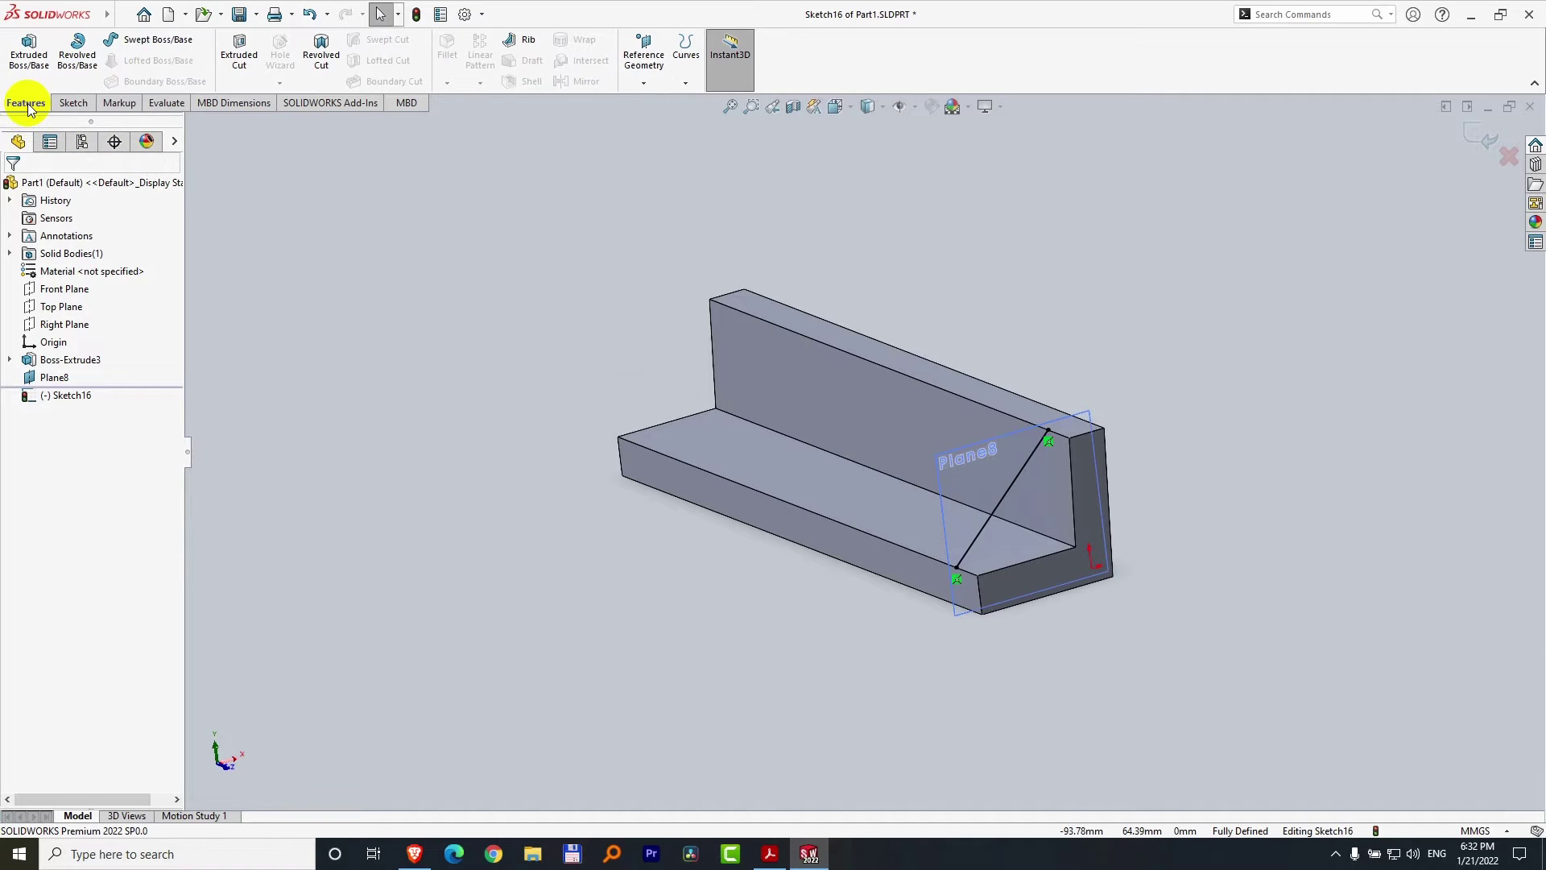
left_click(524, 48)
middle_click_drag(466, 256, 524, 269)
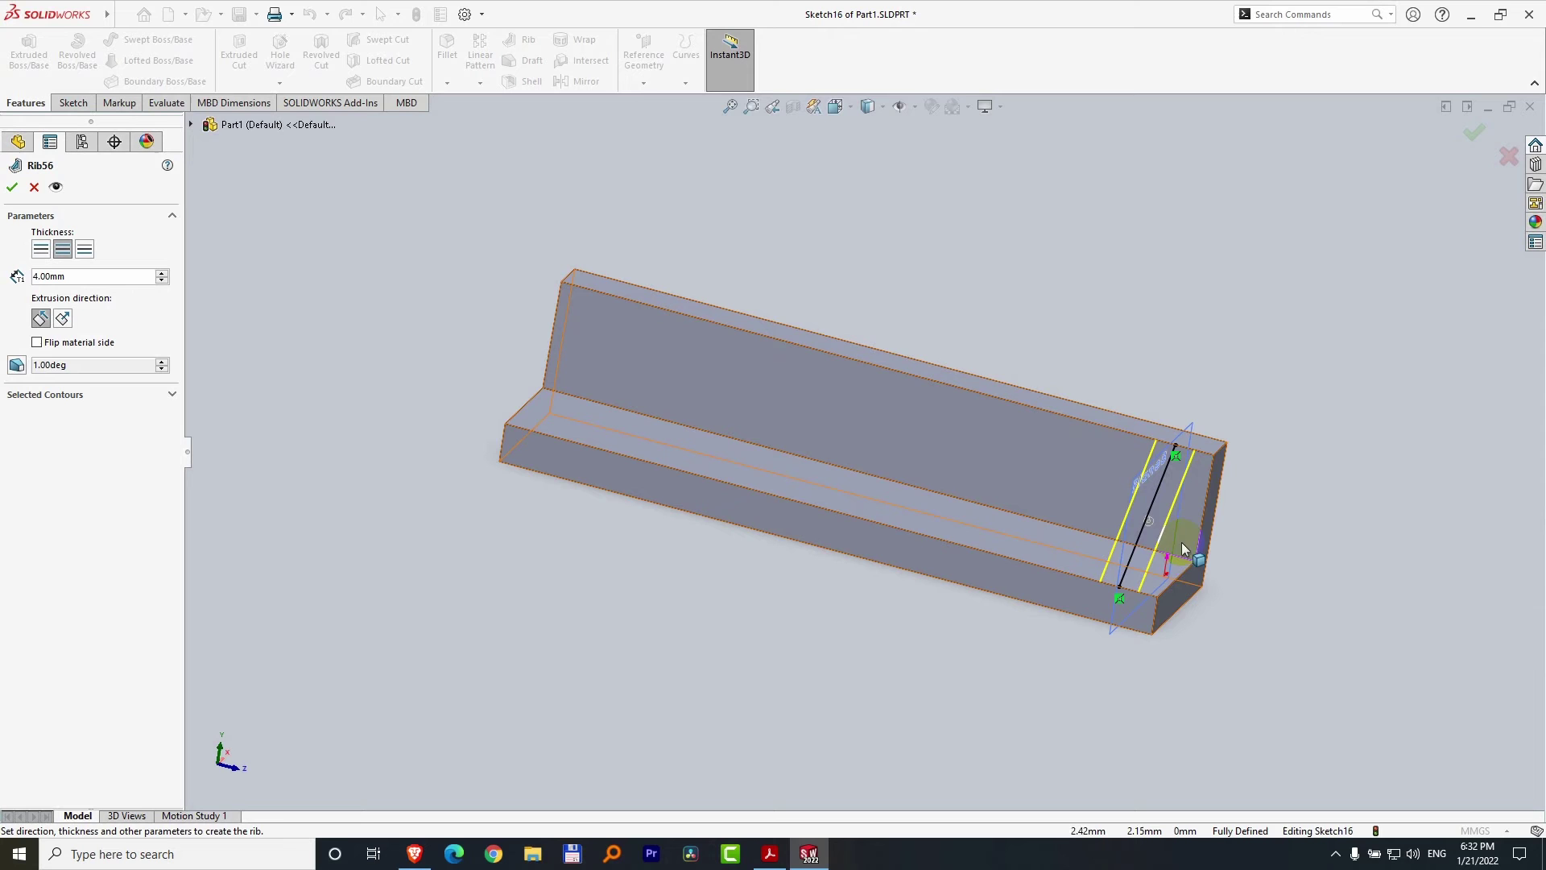
middle_click_drag(1152, 524, 1315, 494)
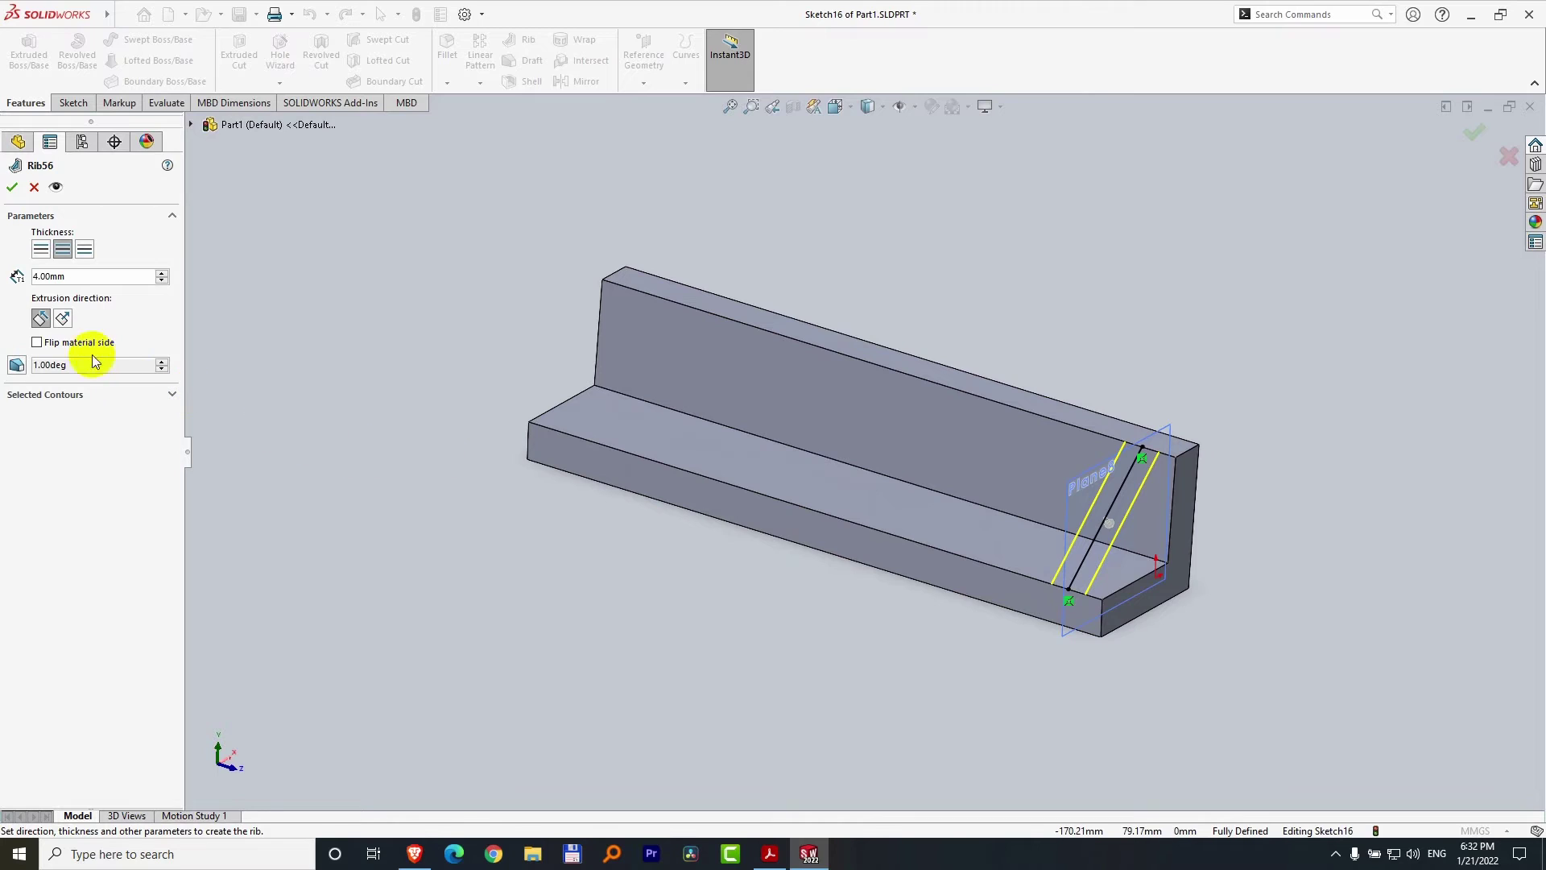
left_click(42, 253)
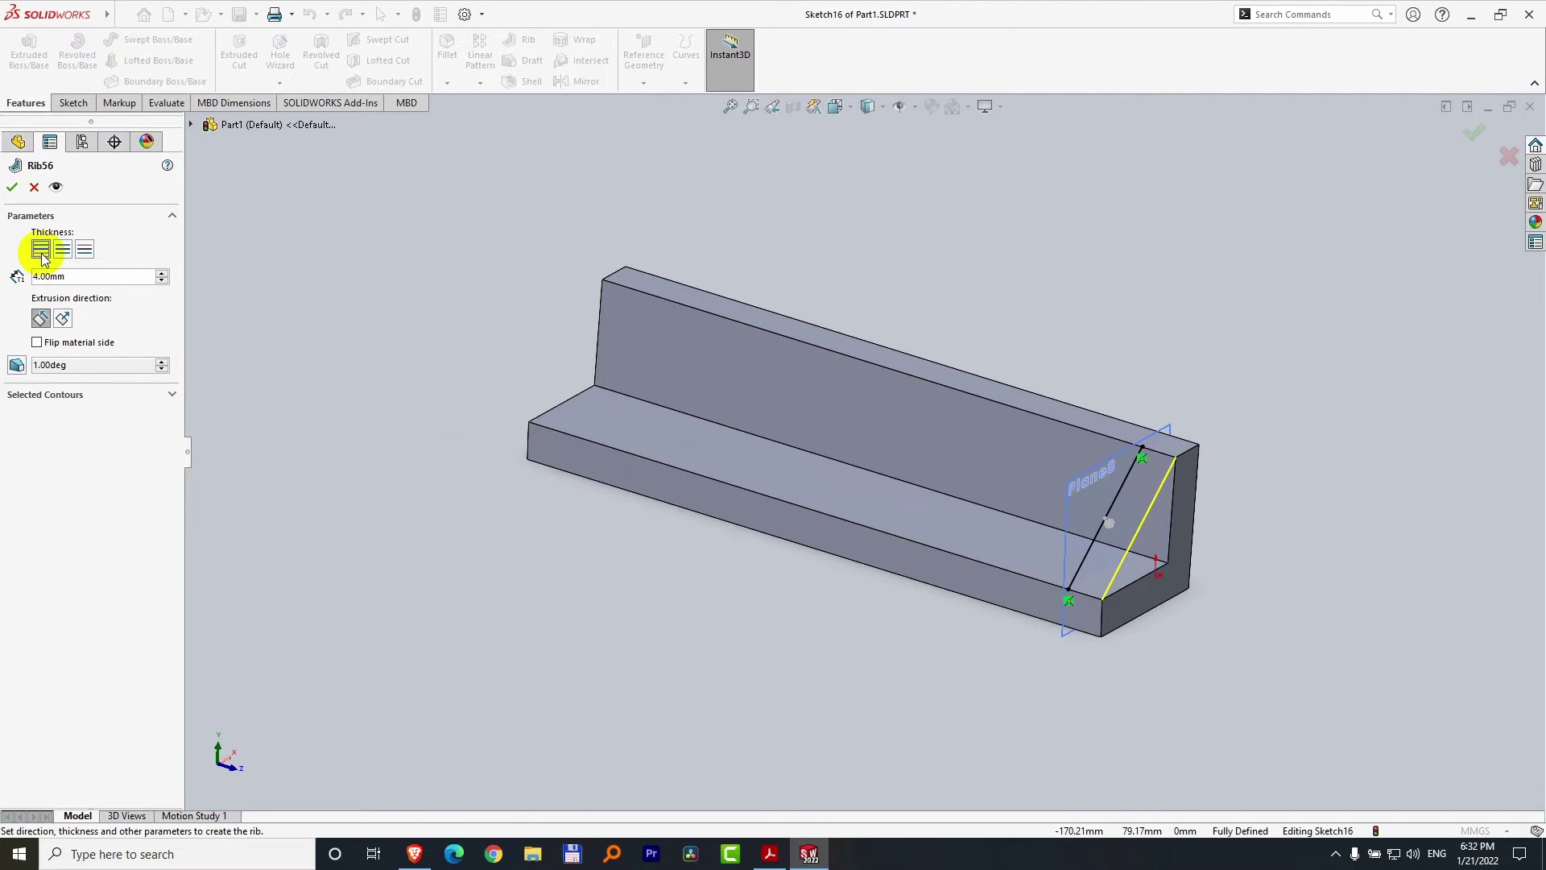
left_click(63, 251)
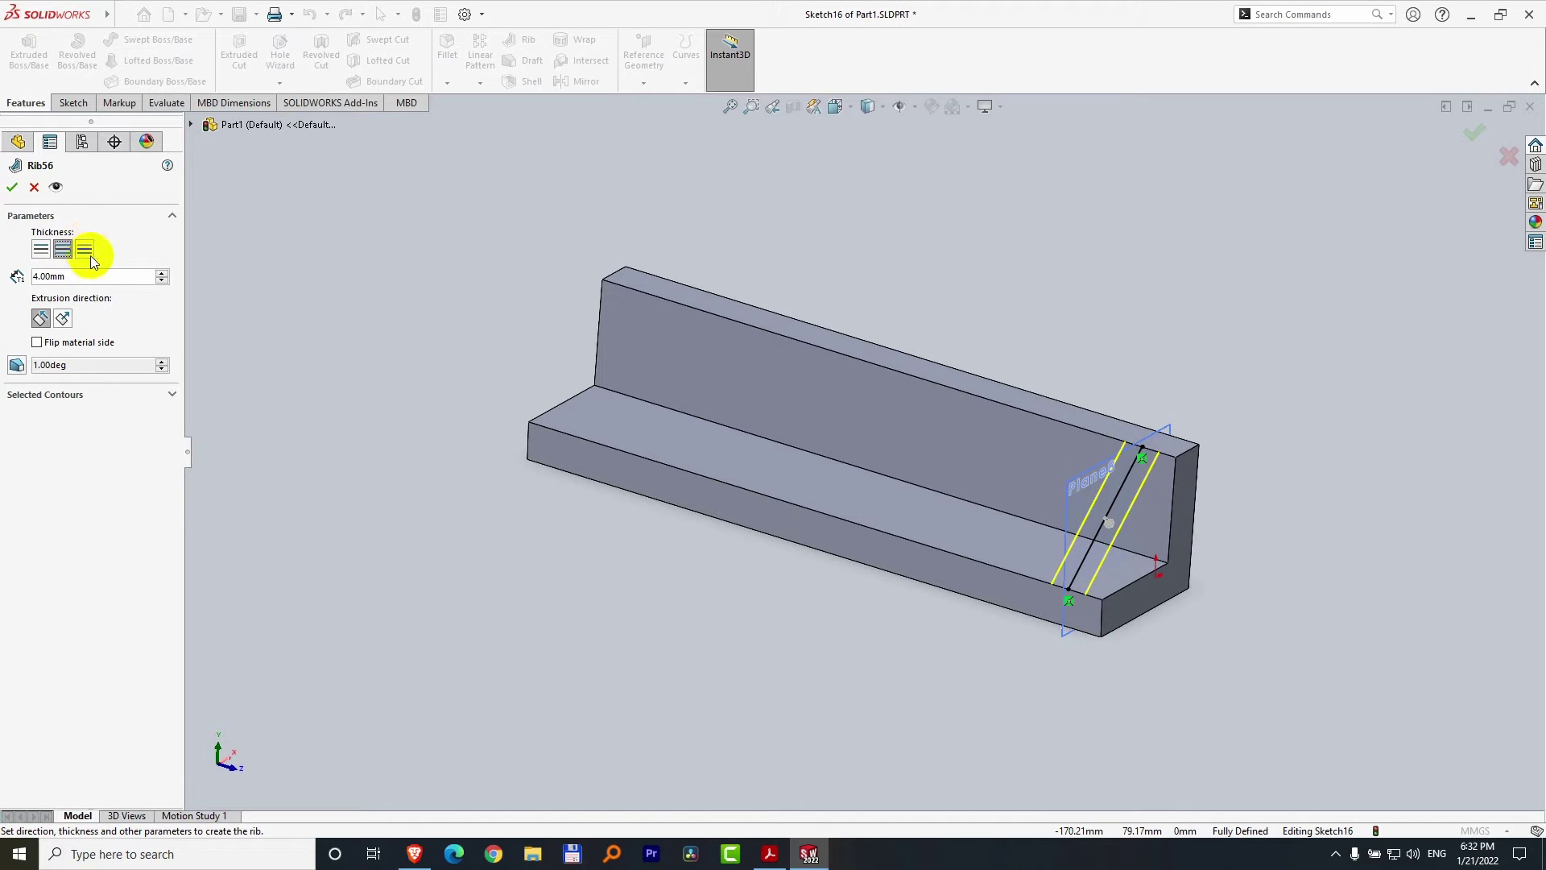
left_click(85, 250)
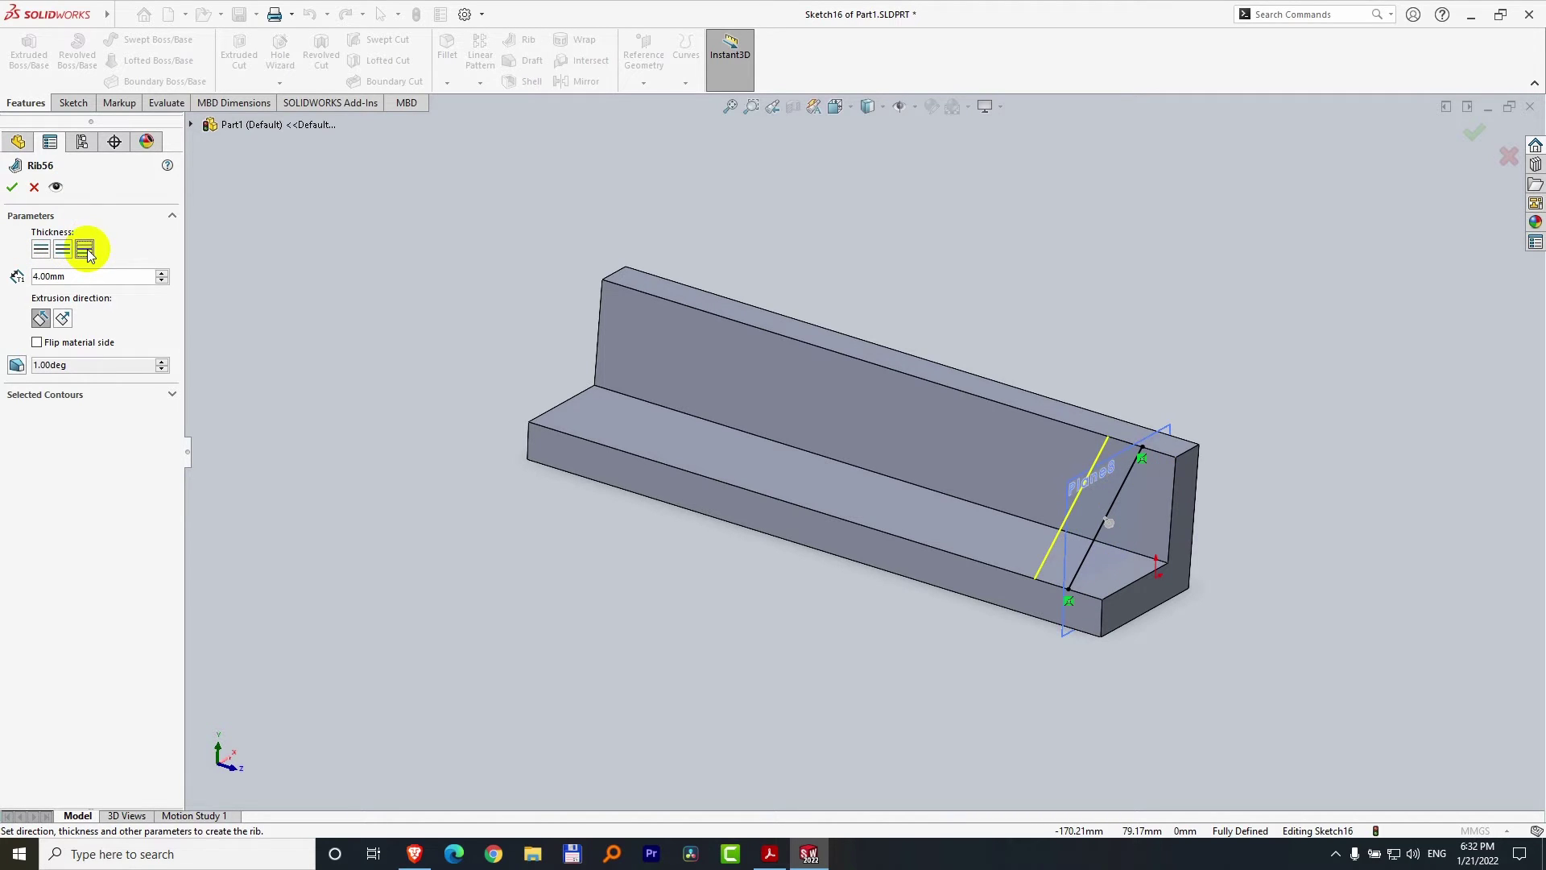
left_click(41, 252)
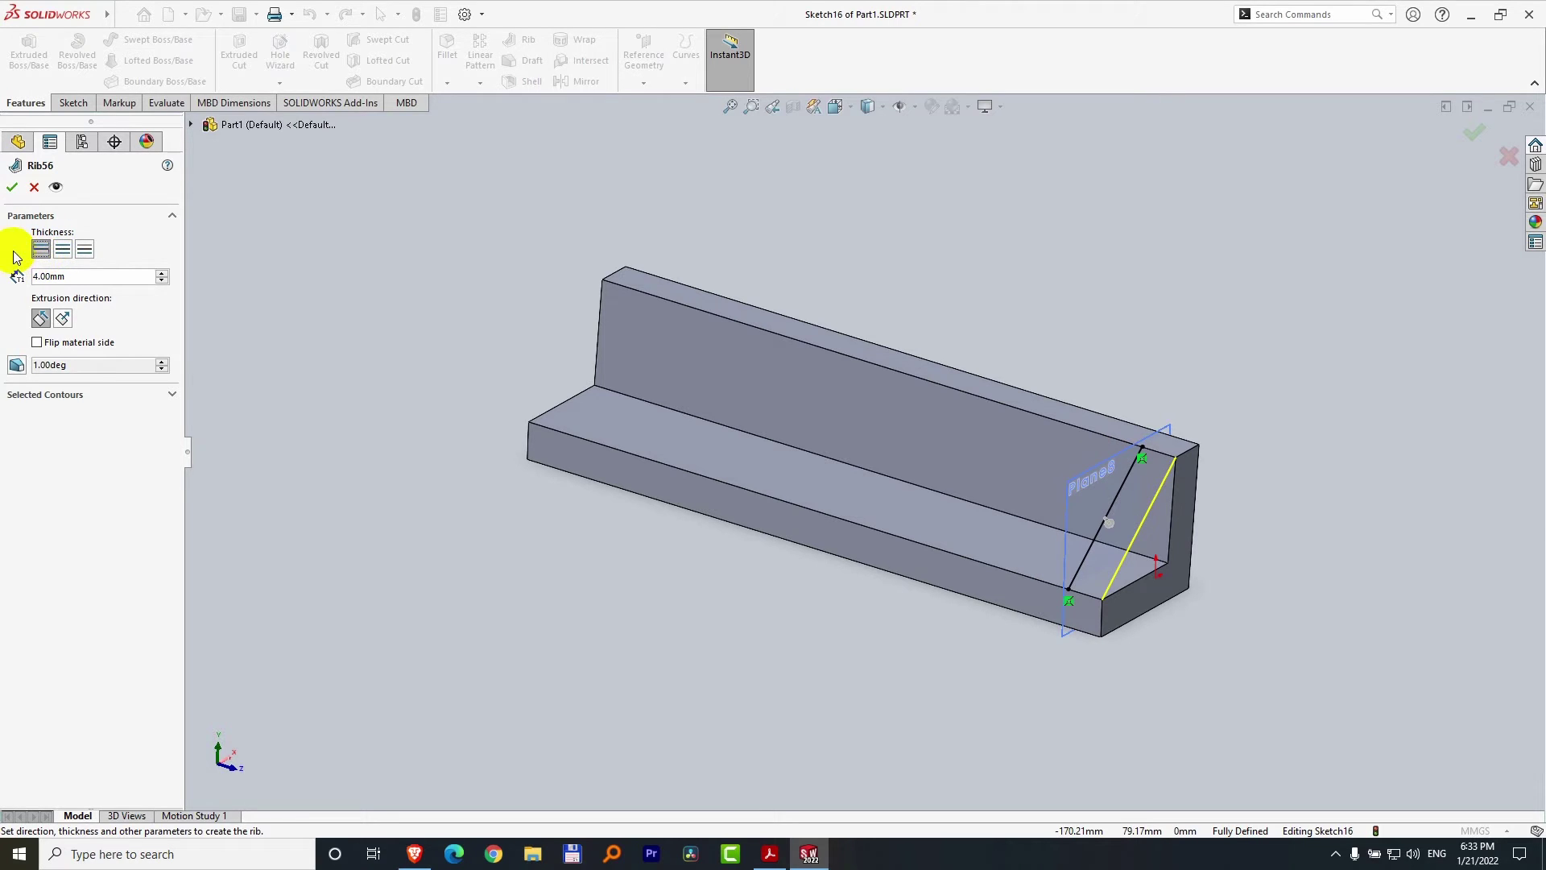
left_click(12, 187)
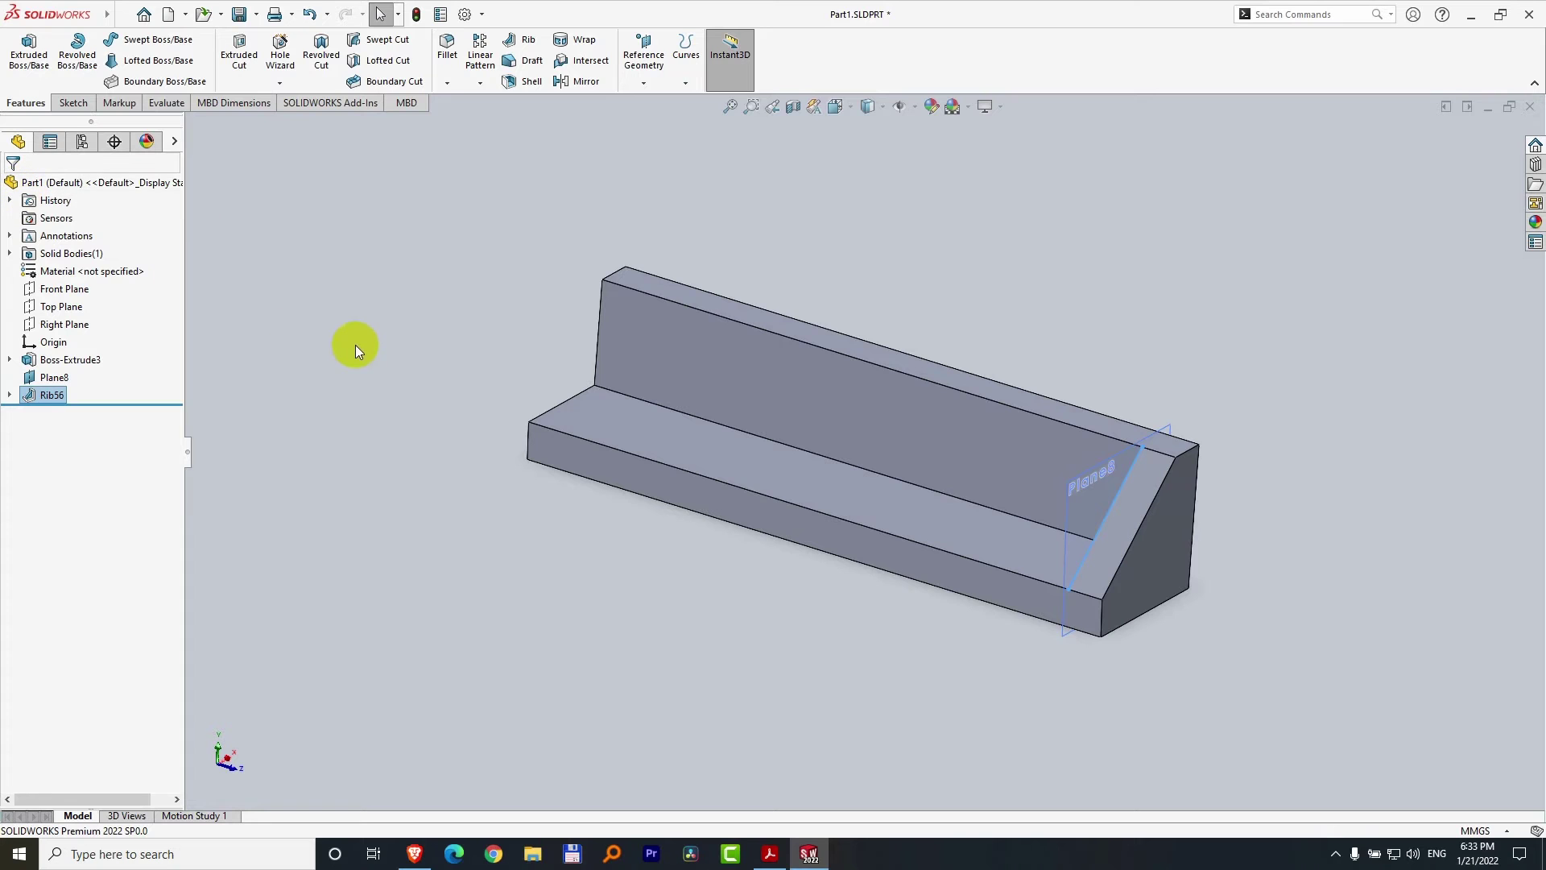
- Hide Plane8 and turn the bracket to face its other end
left_click(413, 373)
middle_click_drag(1232, 297, 1276, 327)
left_click(1027, 465)
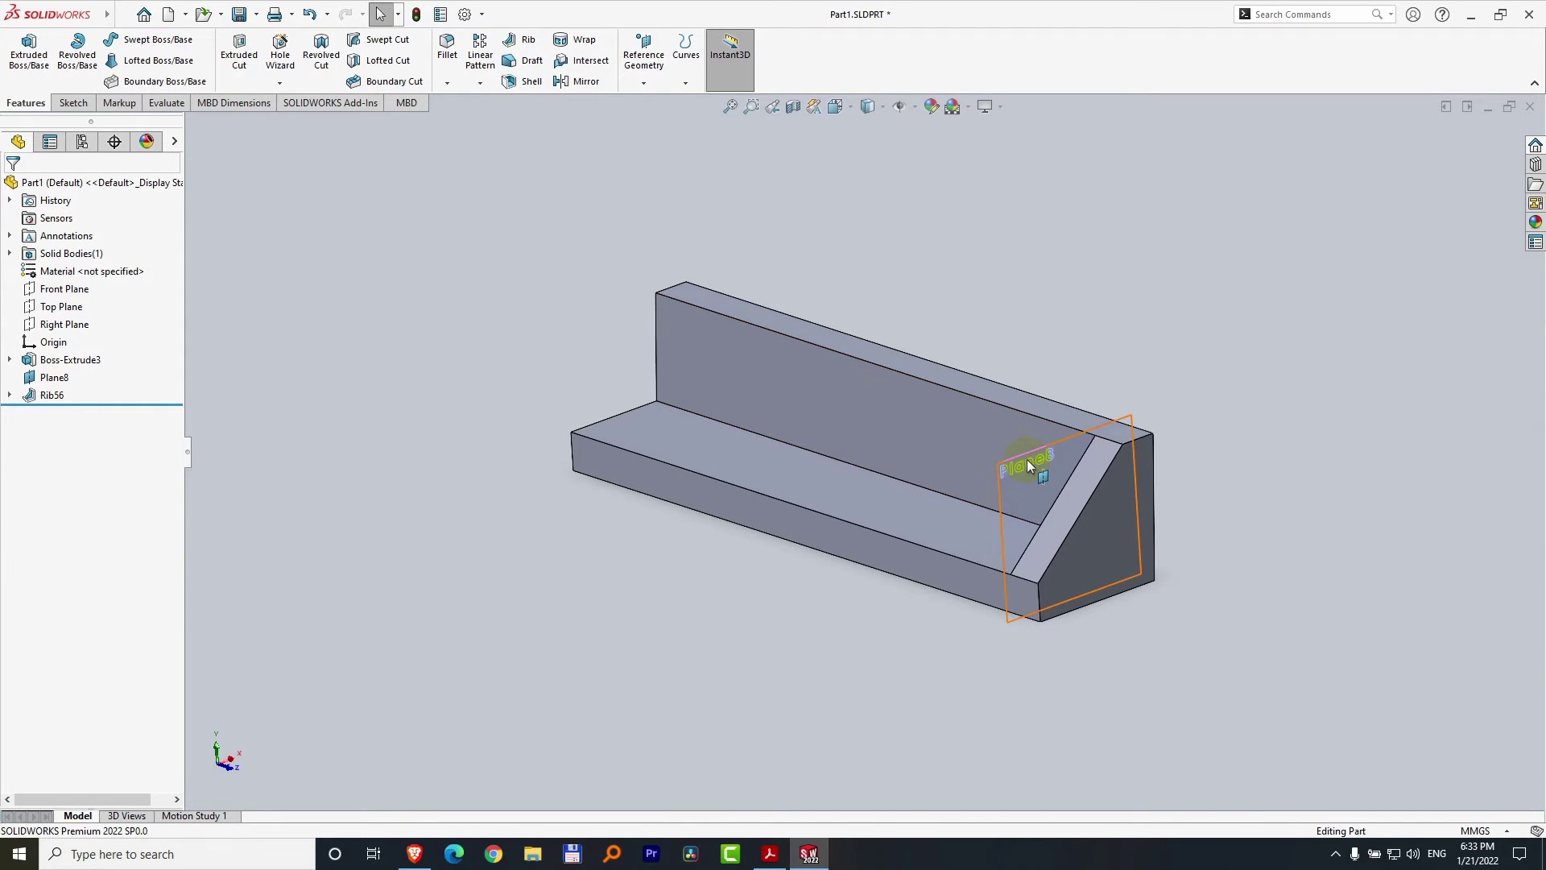
right_click(50, 381)
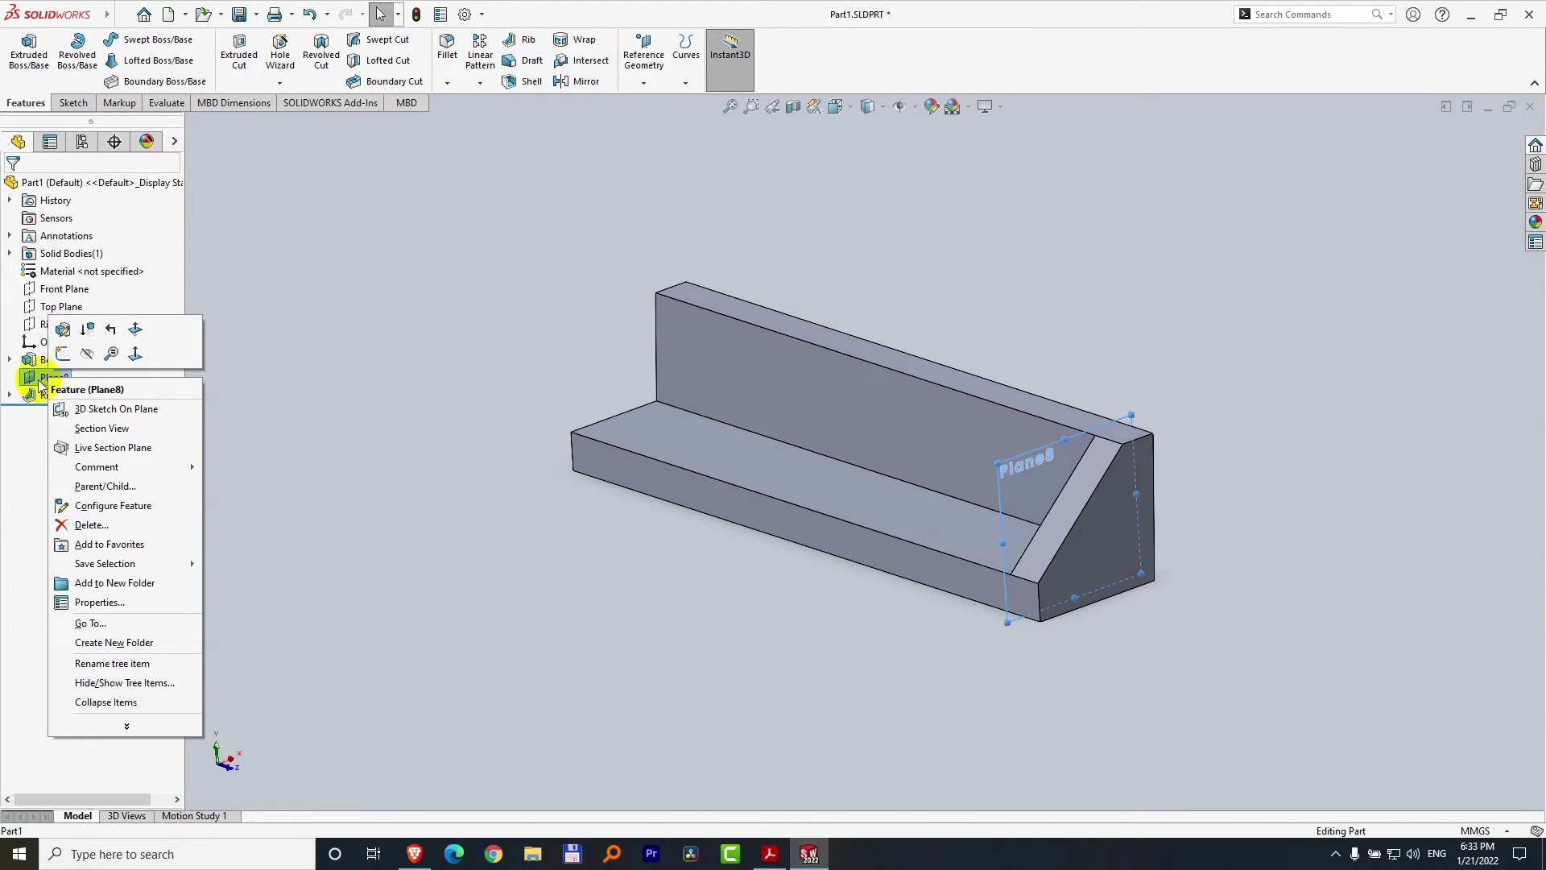
left_click(87, 354)
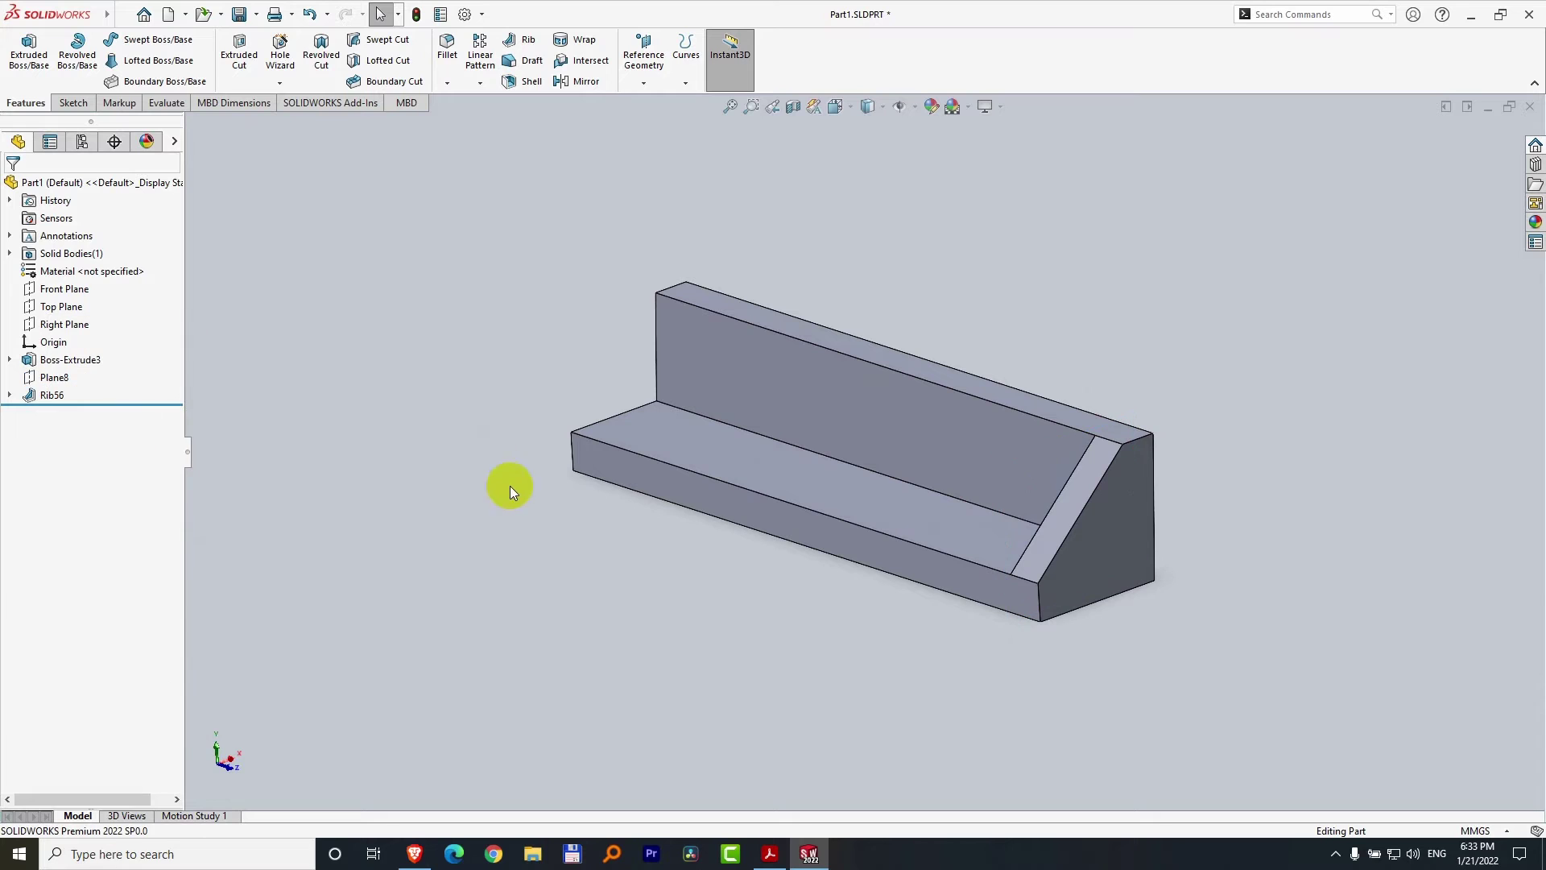
middle_click_drag(507, 487, 1055, 592)
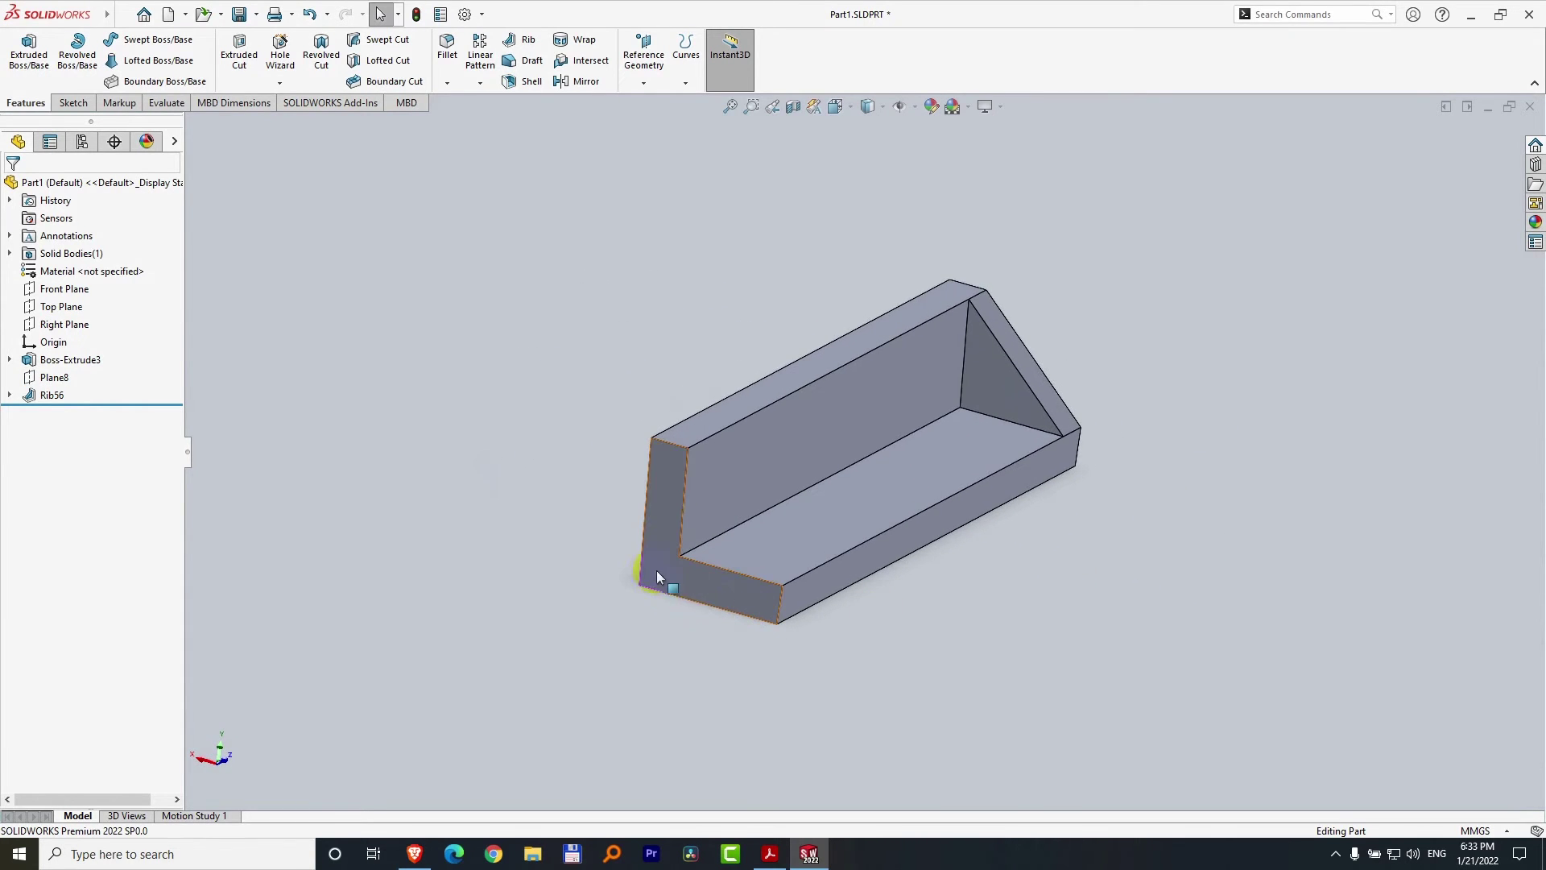
left_click(424, 445)
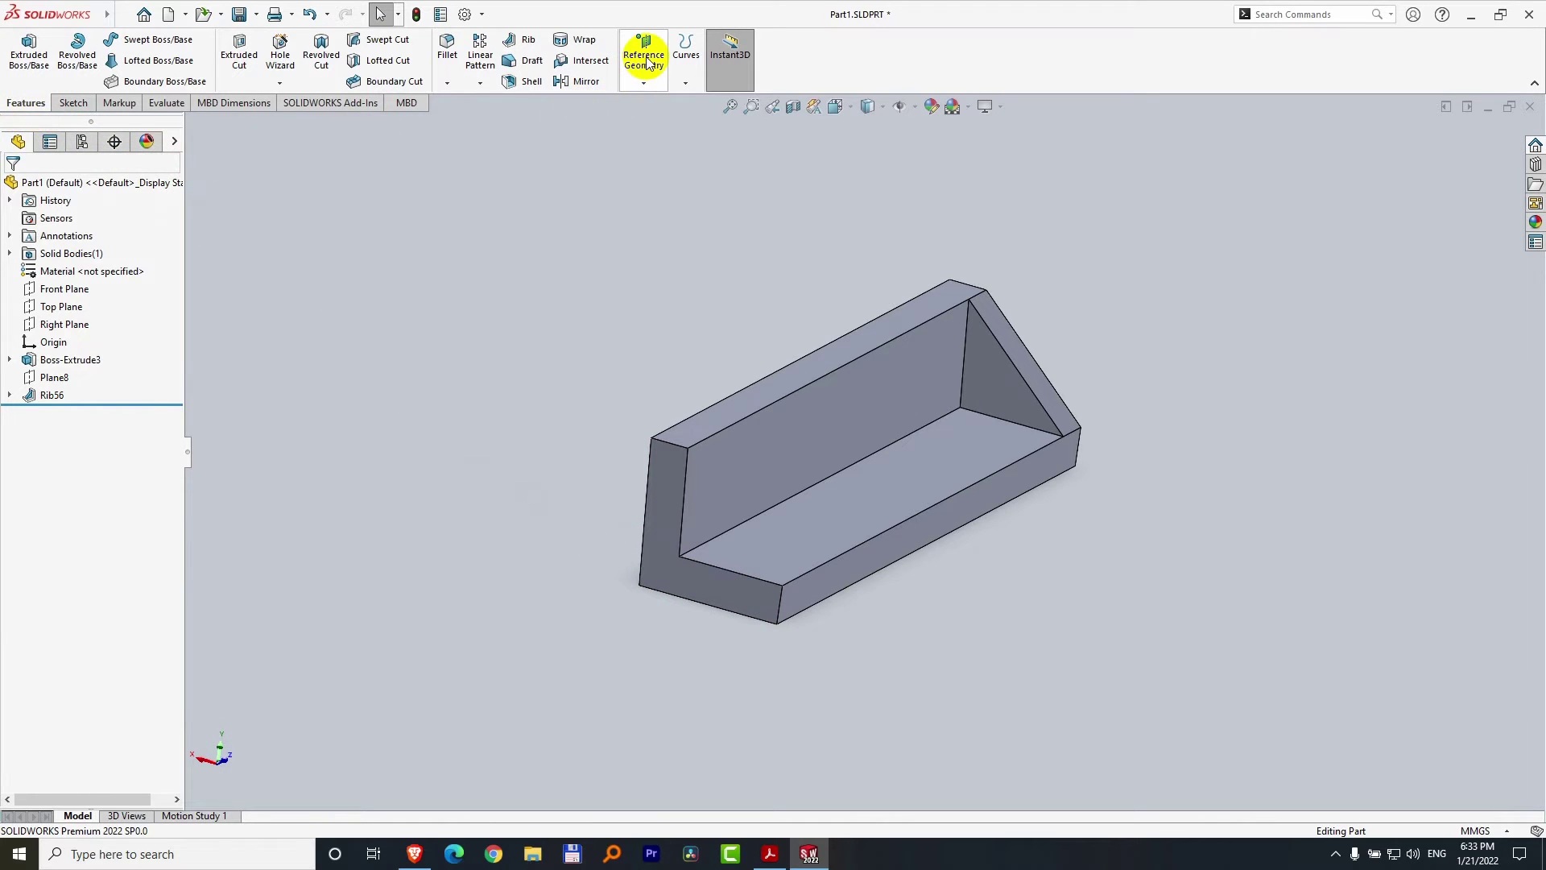
- Create Plane9 flipped inward at 2 mm from the opposite end face
left_click(644, 83)
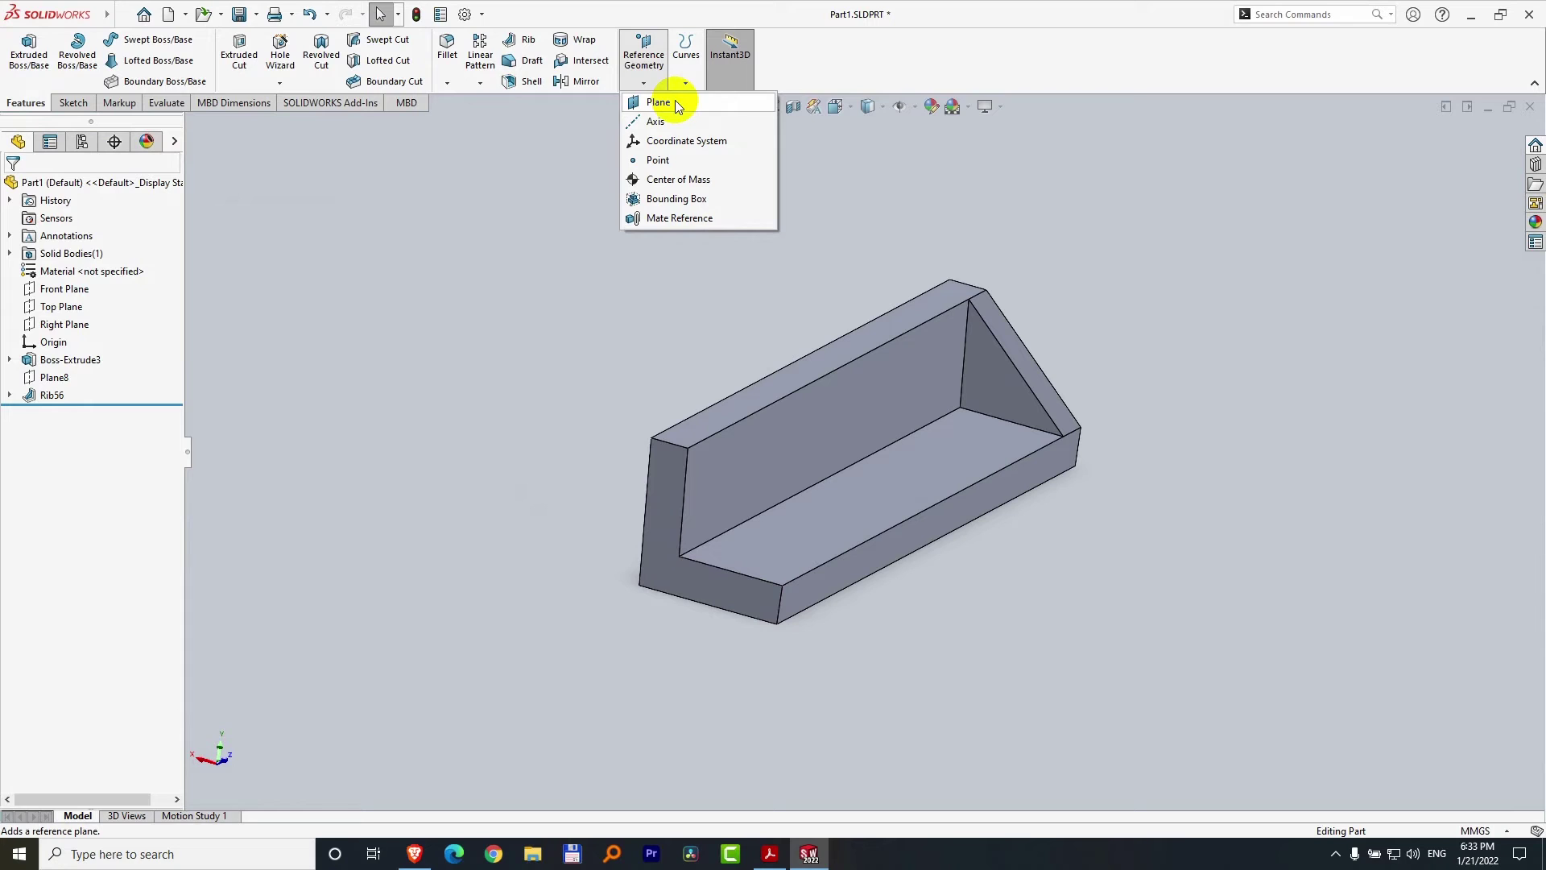
left_click(657, 103)
left_click(671, 569)
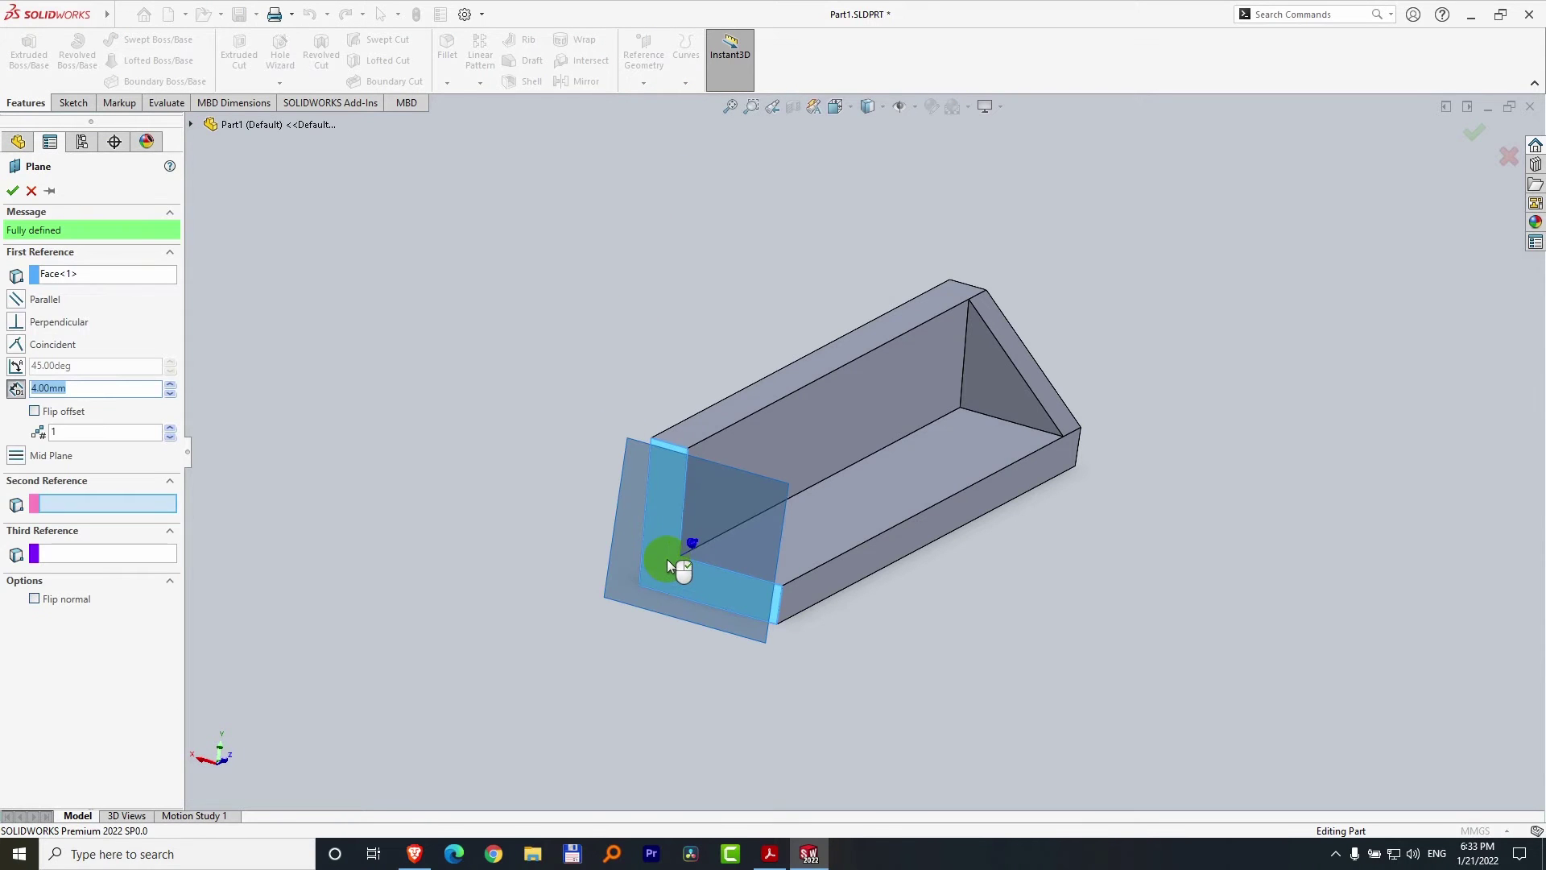
mouse_move(409, 446)
middle_mouse_down()
mouse_move(456, 407)
mouse_move(356, 438)
mouse_move(379, 442)
middle_mouse_up()
left_click(56, 420)
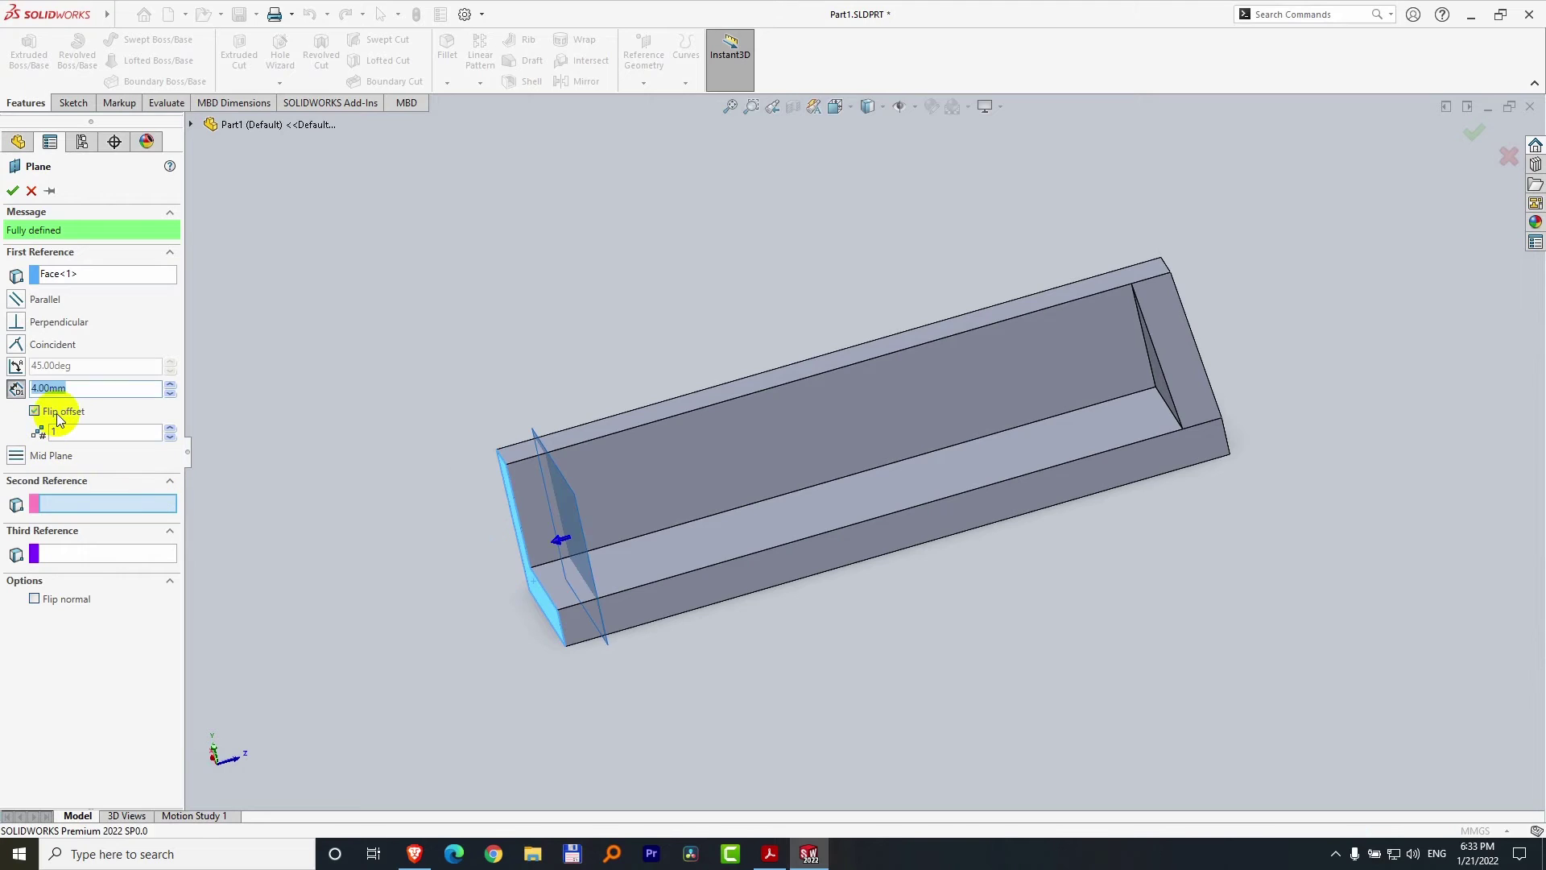
left_click(75, 388)
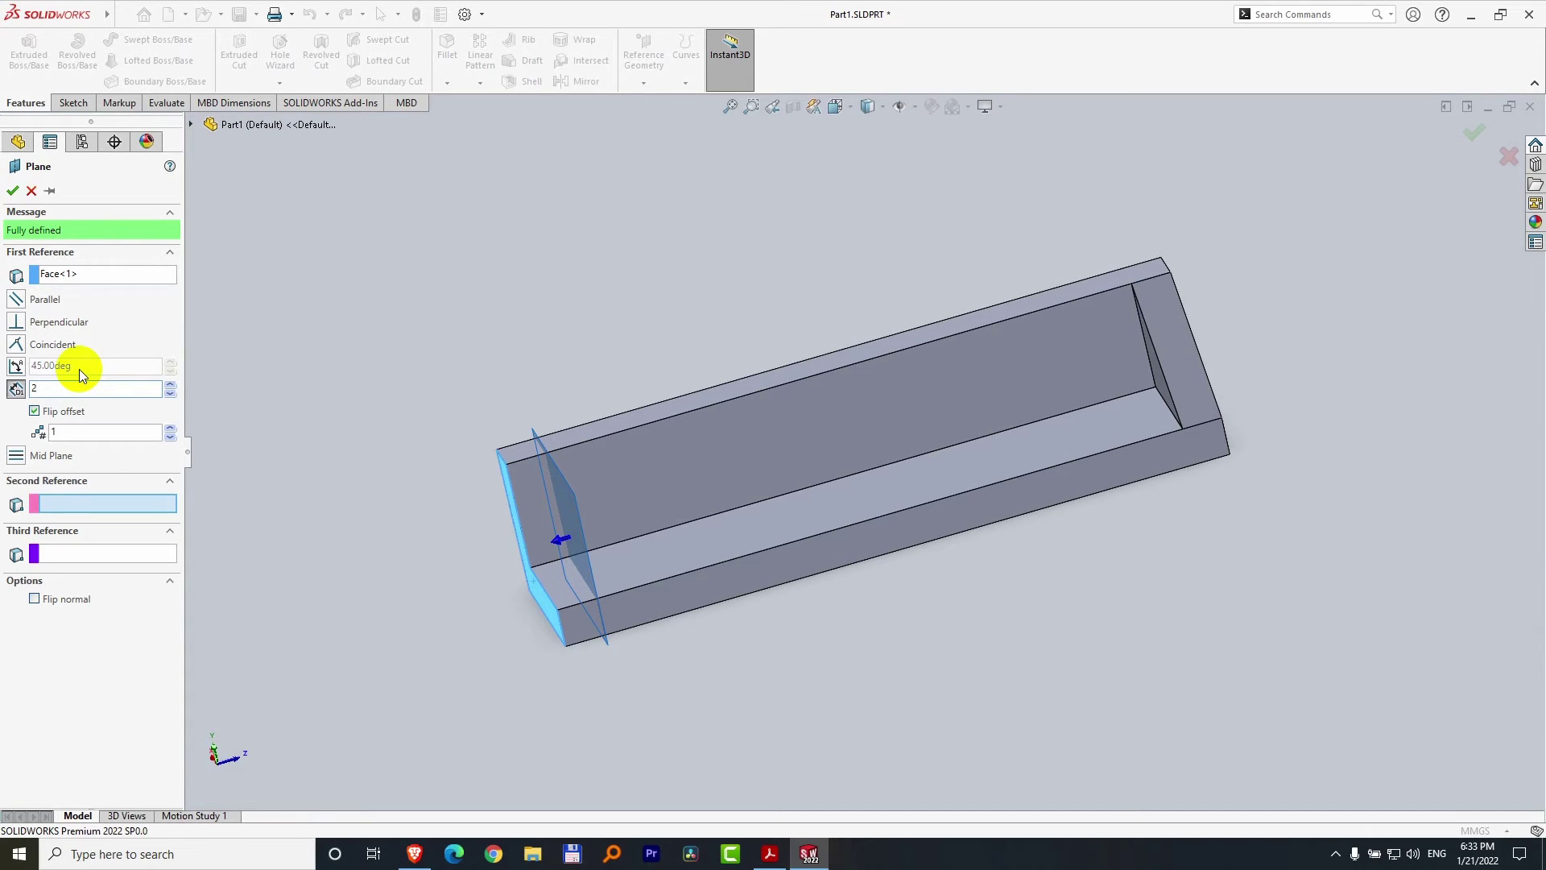
key("Return")
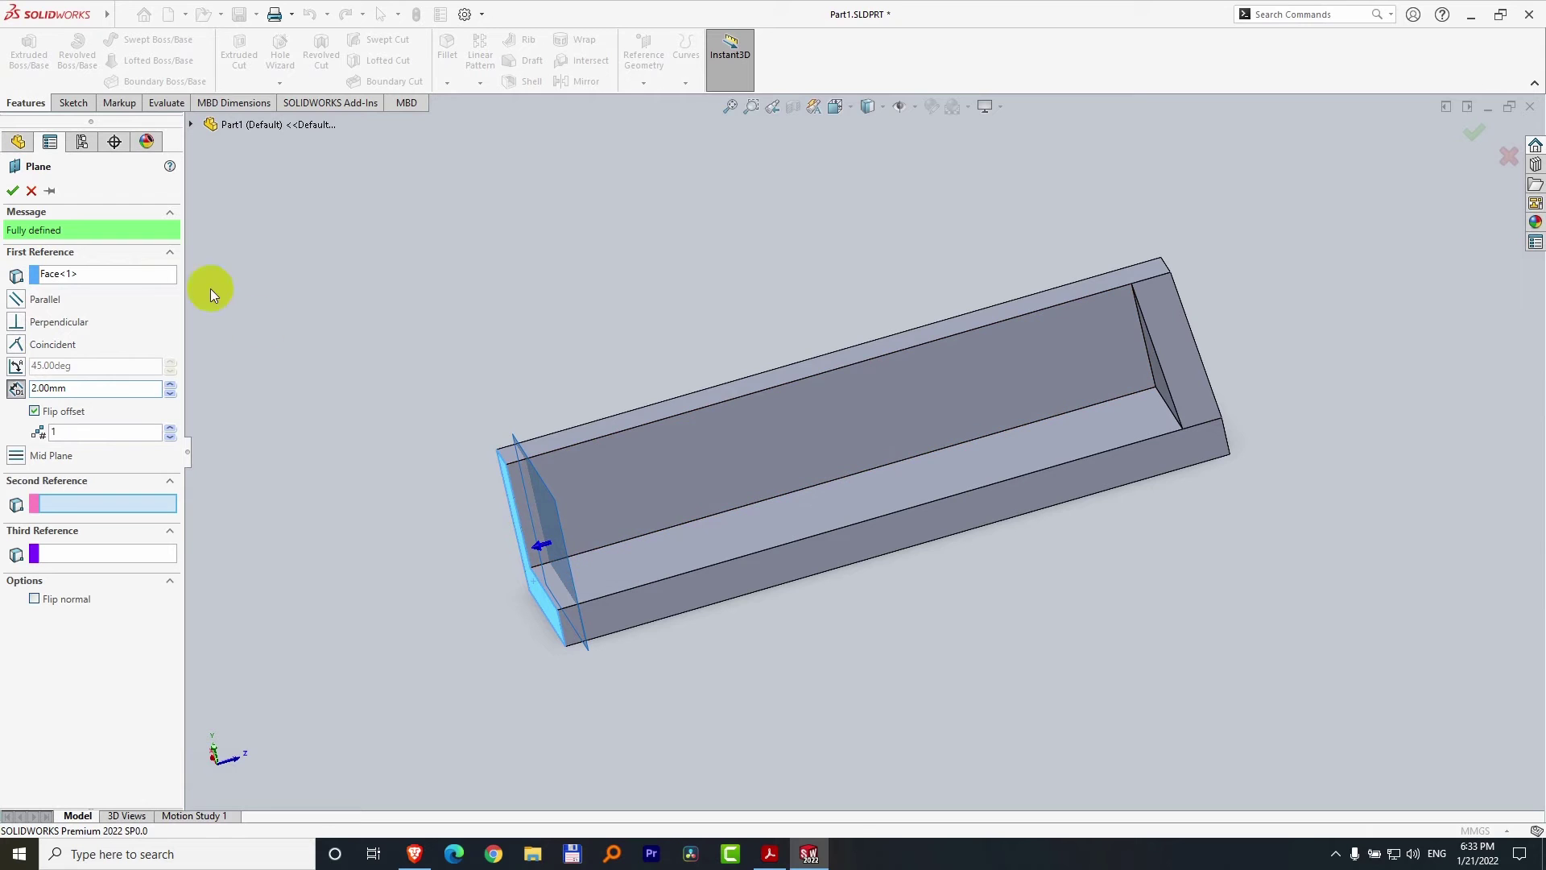
left_click(13, 191)
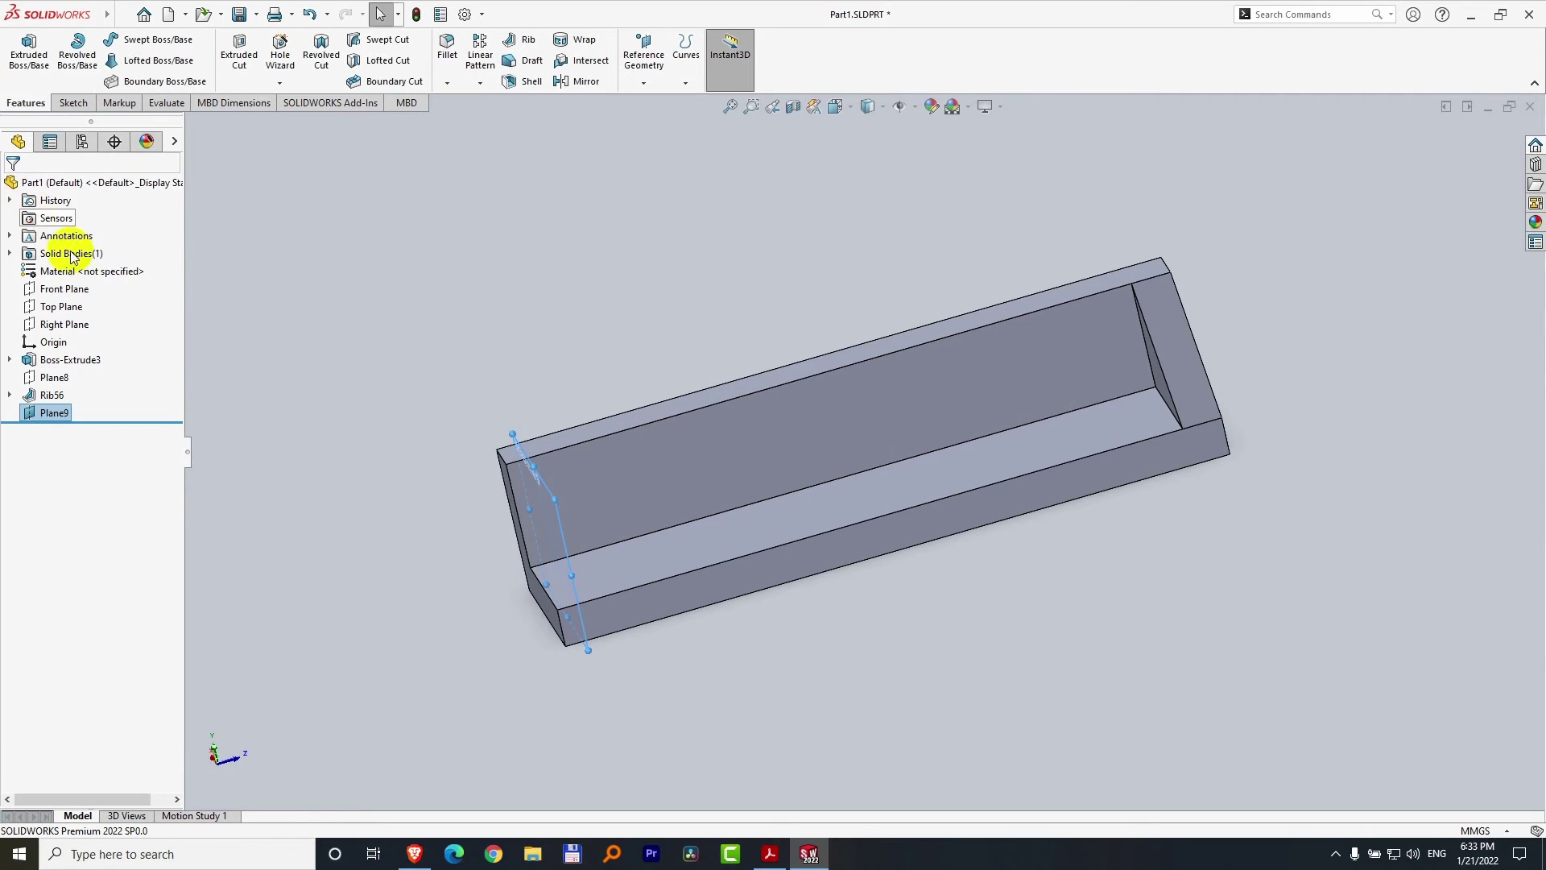
middle_click_drag(320, 315, 354, 341)
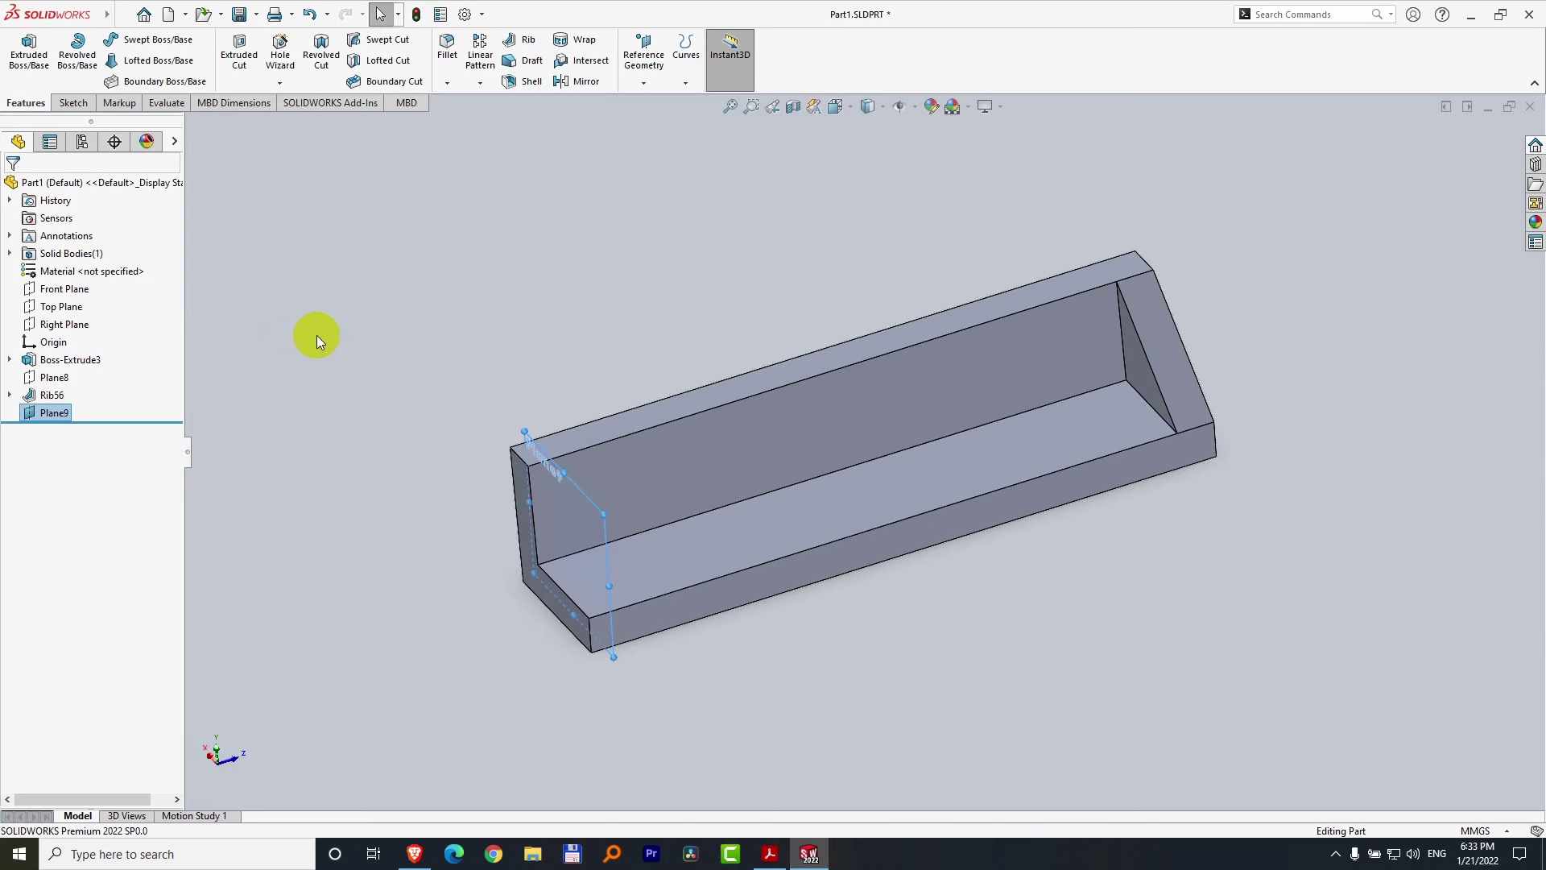
- In Sketch17 on Plane9, draw a line from the upright's top corner to the base's outer corner
left_click(528, 41)
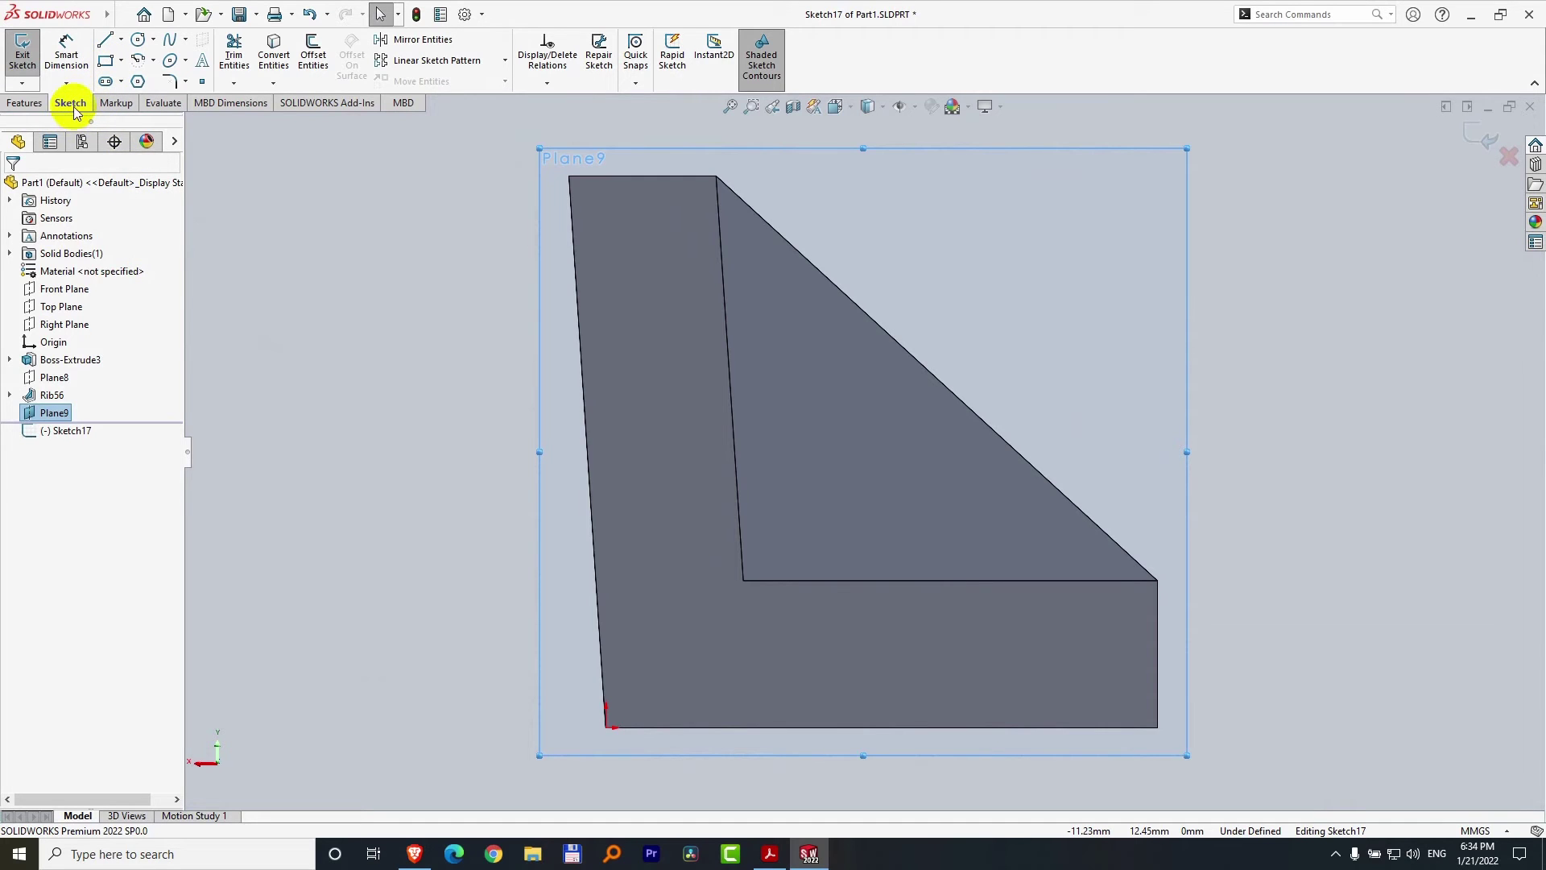
left_click(105, 45)
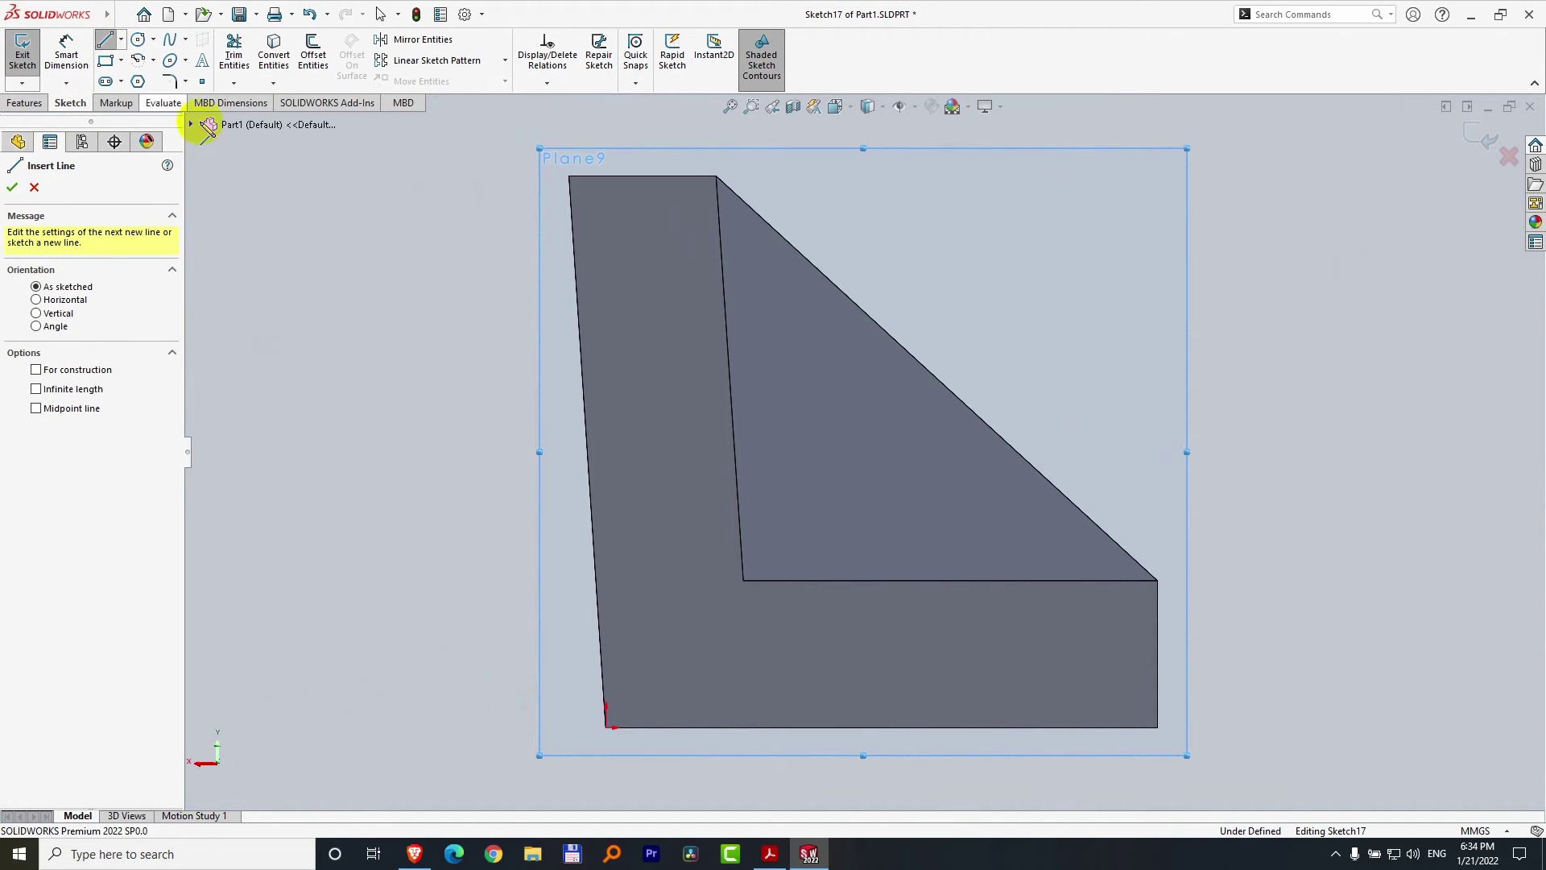
left_click(717, 177)
left_click(1158, 580)
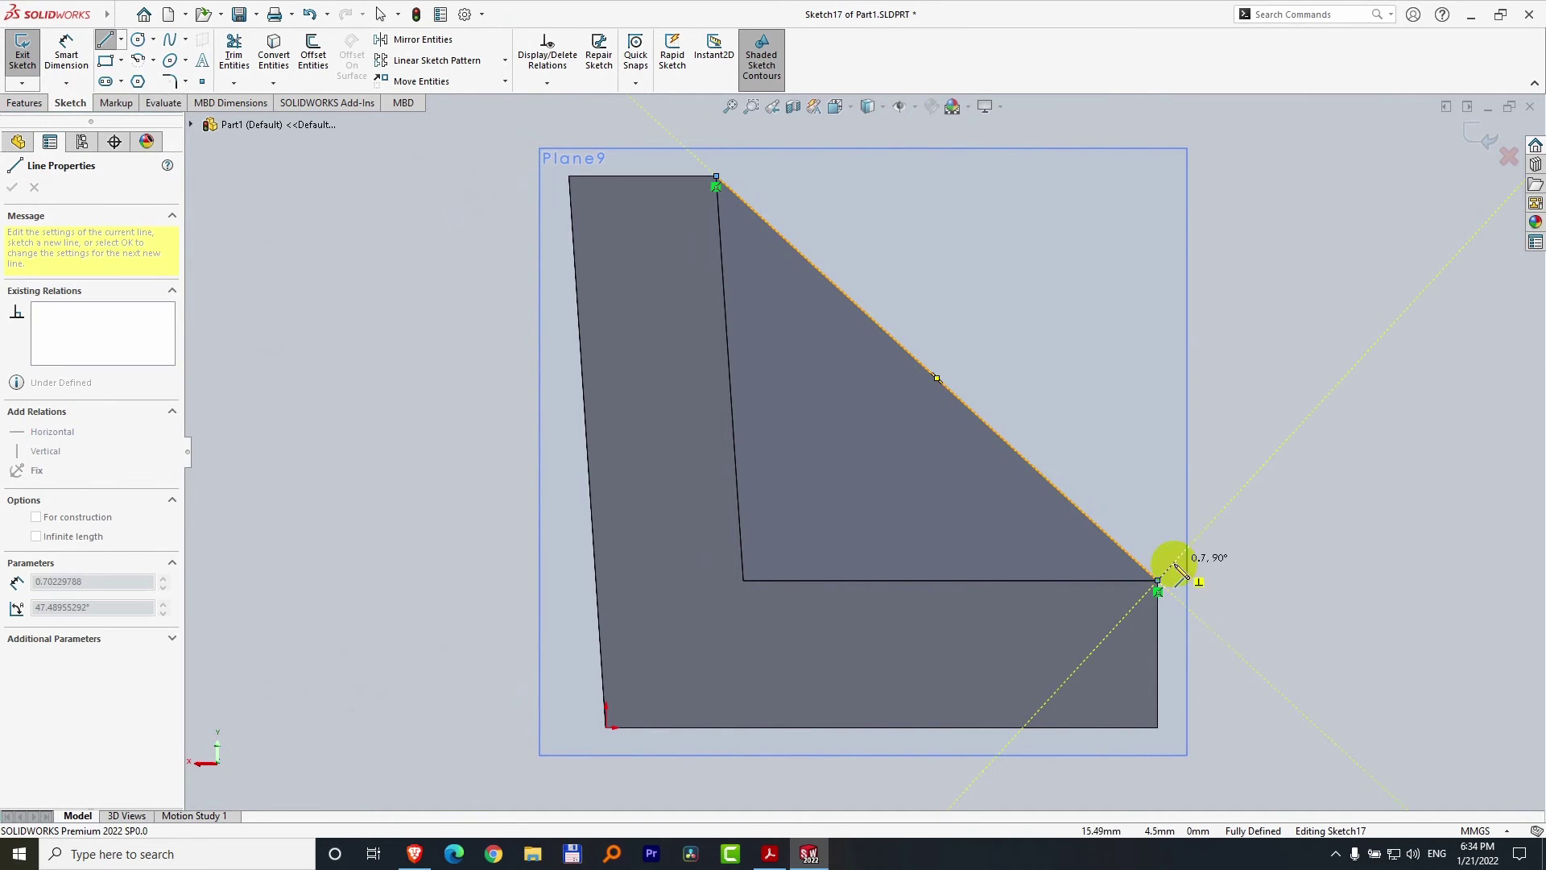
key("Escape")
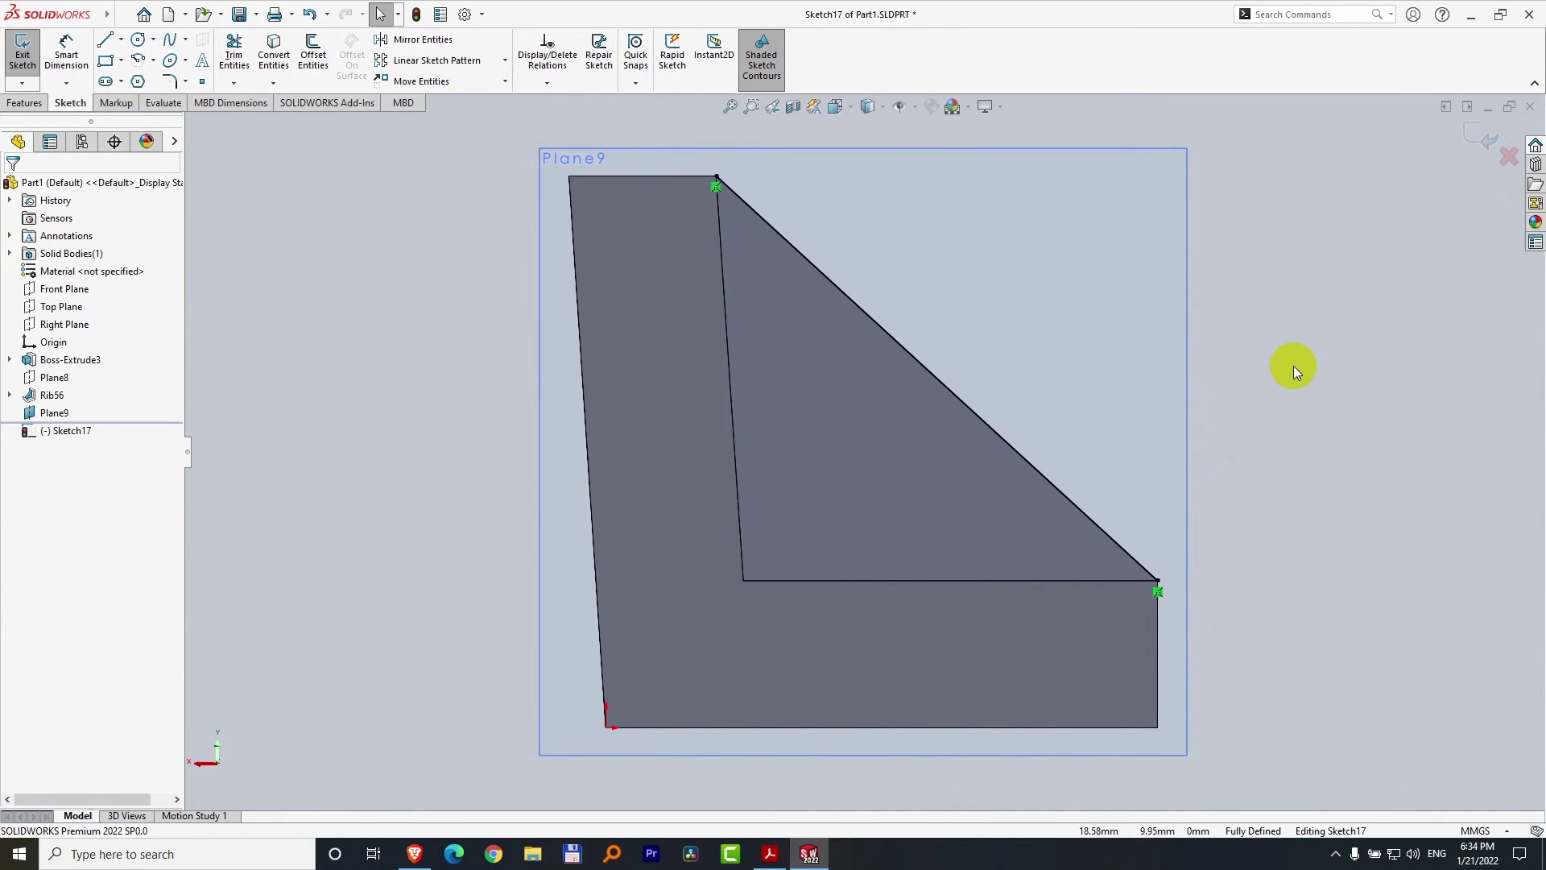
key("ctrl+7")
mouse_move(1206, 329)
middle_mouse_down()
mouse_move(1007, 400)
mouse_move(1060, 403)
mouse_move(967, 370)
middle_mouse_up()
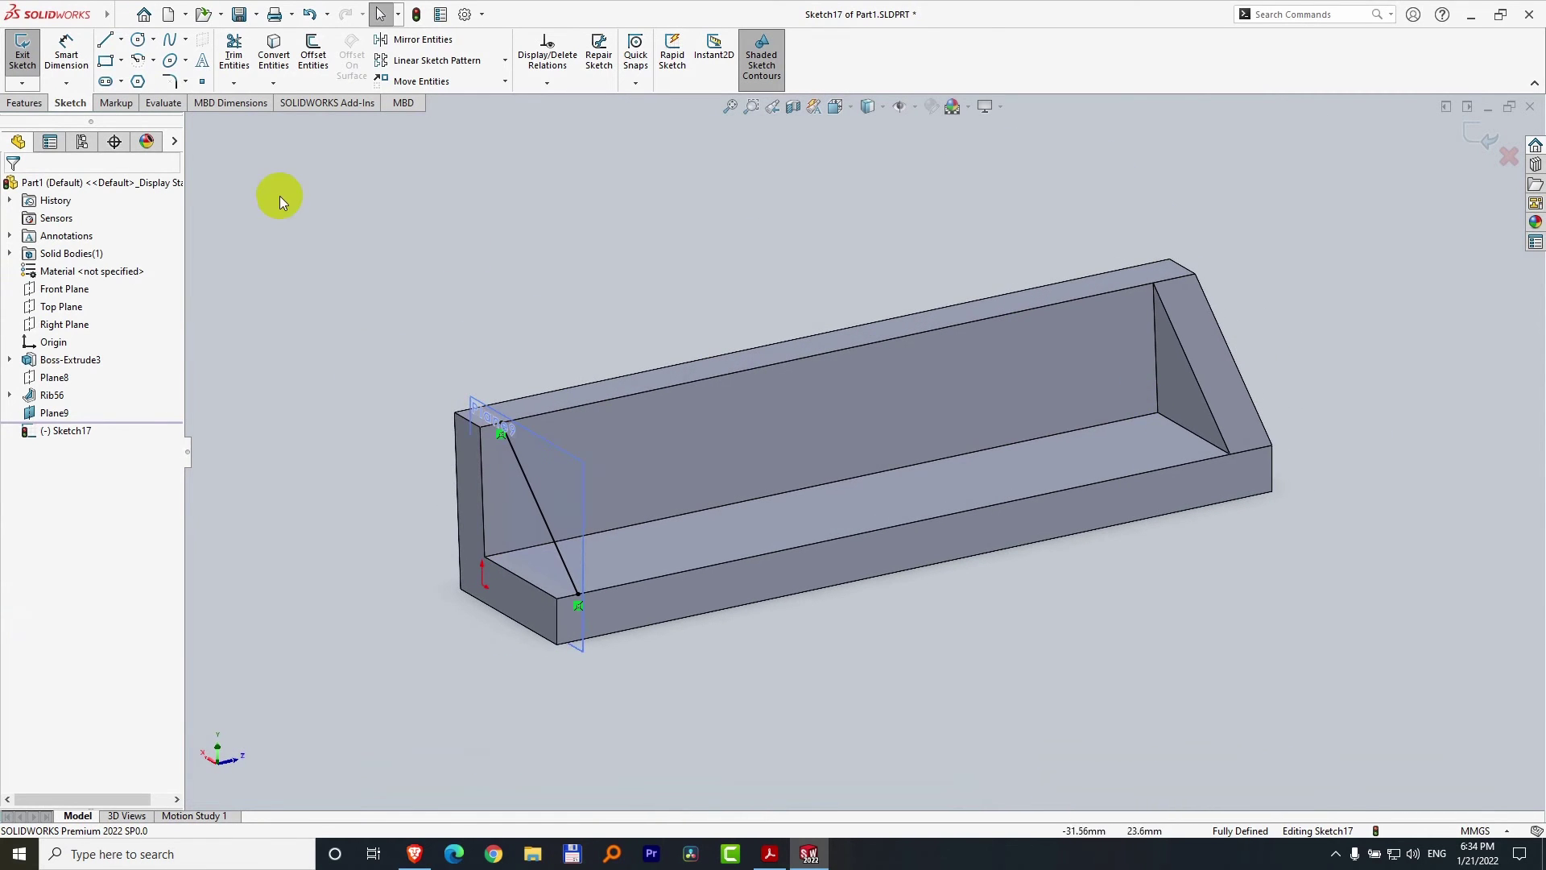
- Turn the sketched line into Rib57 at the bracket's left end
left_click(26, 103)
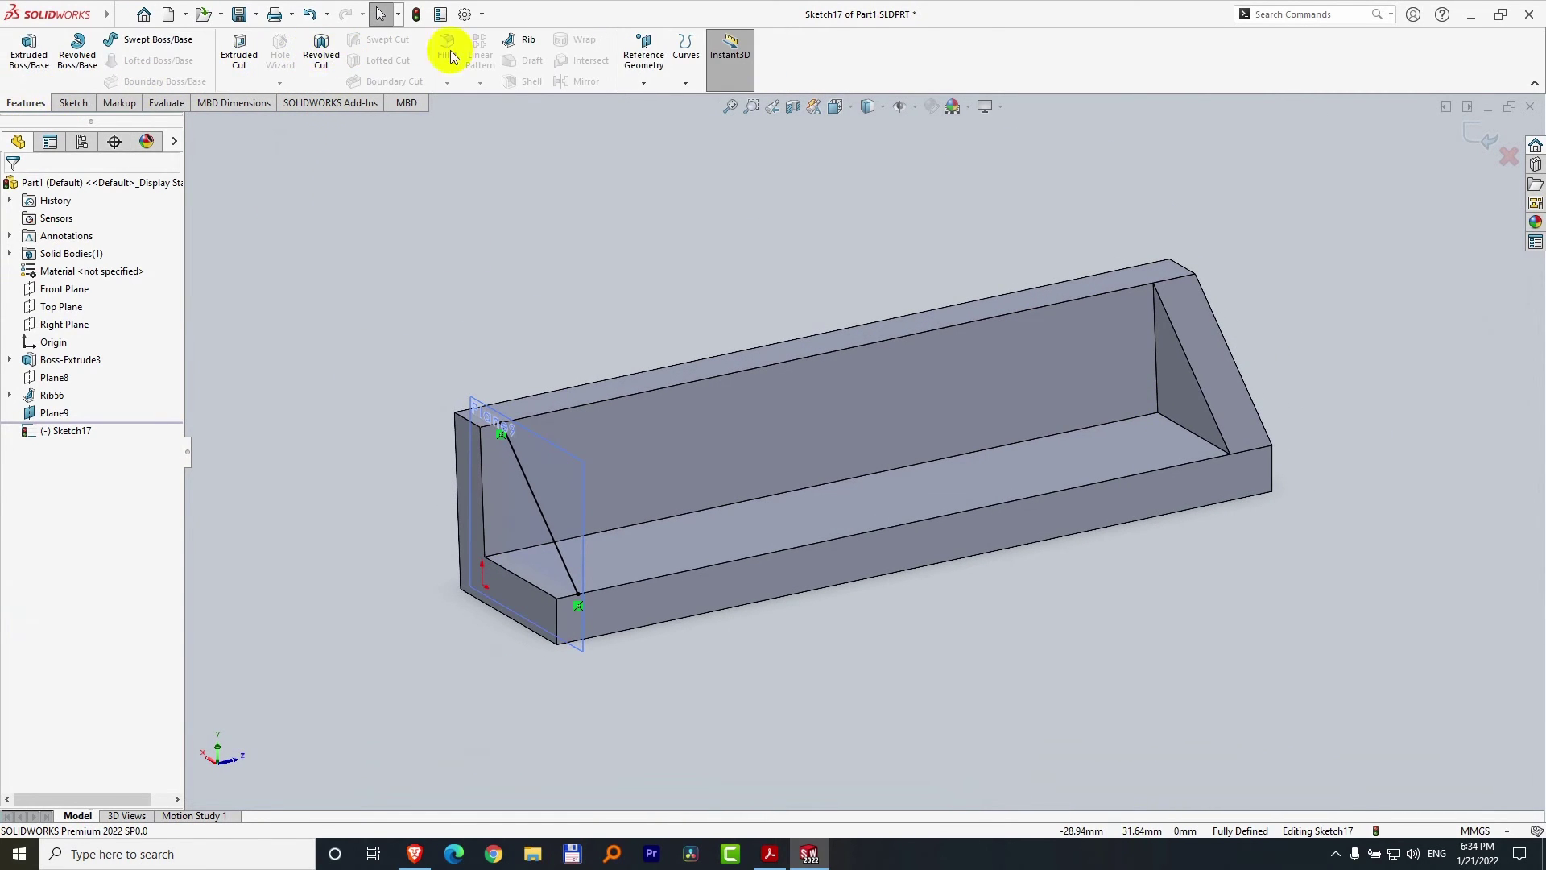
left_click(518, 42)
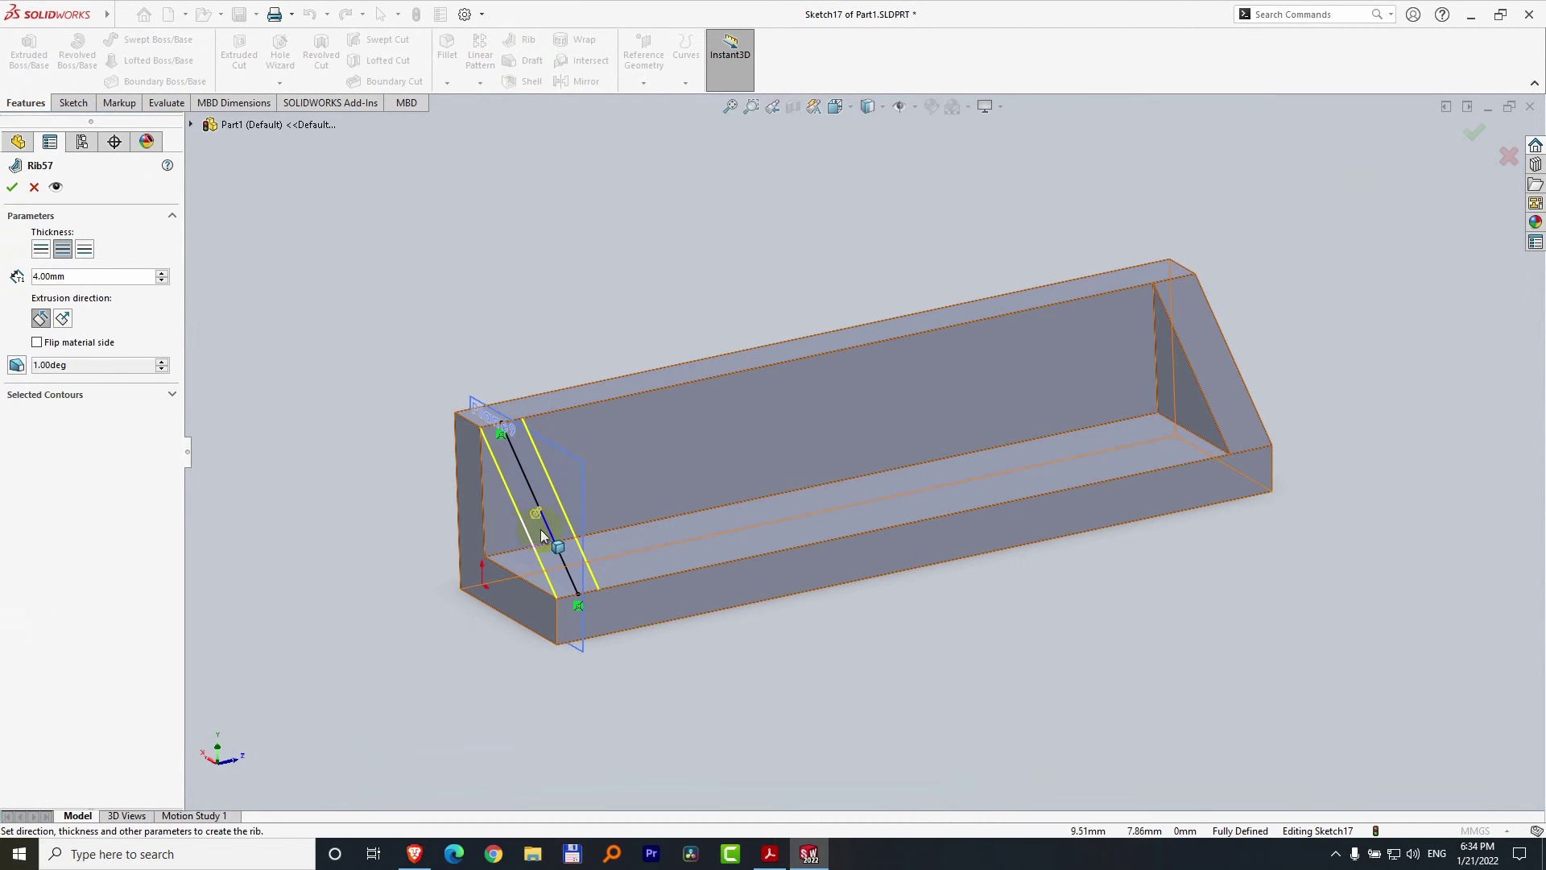
left_click(12, 186)
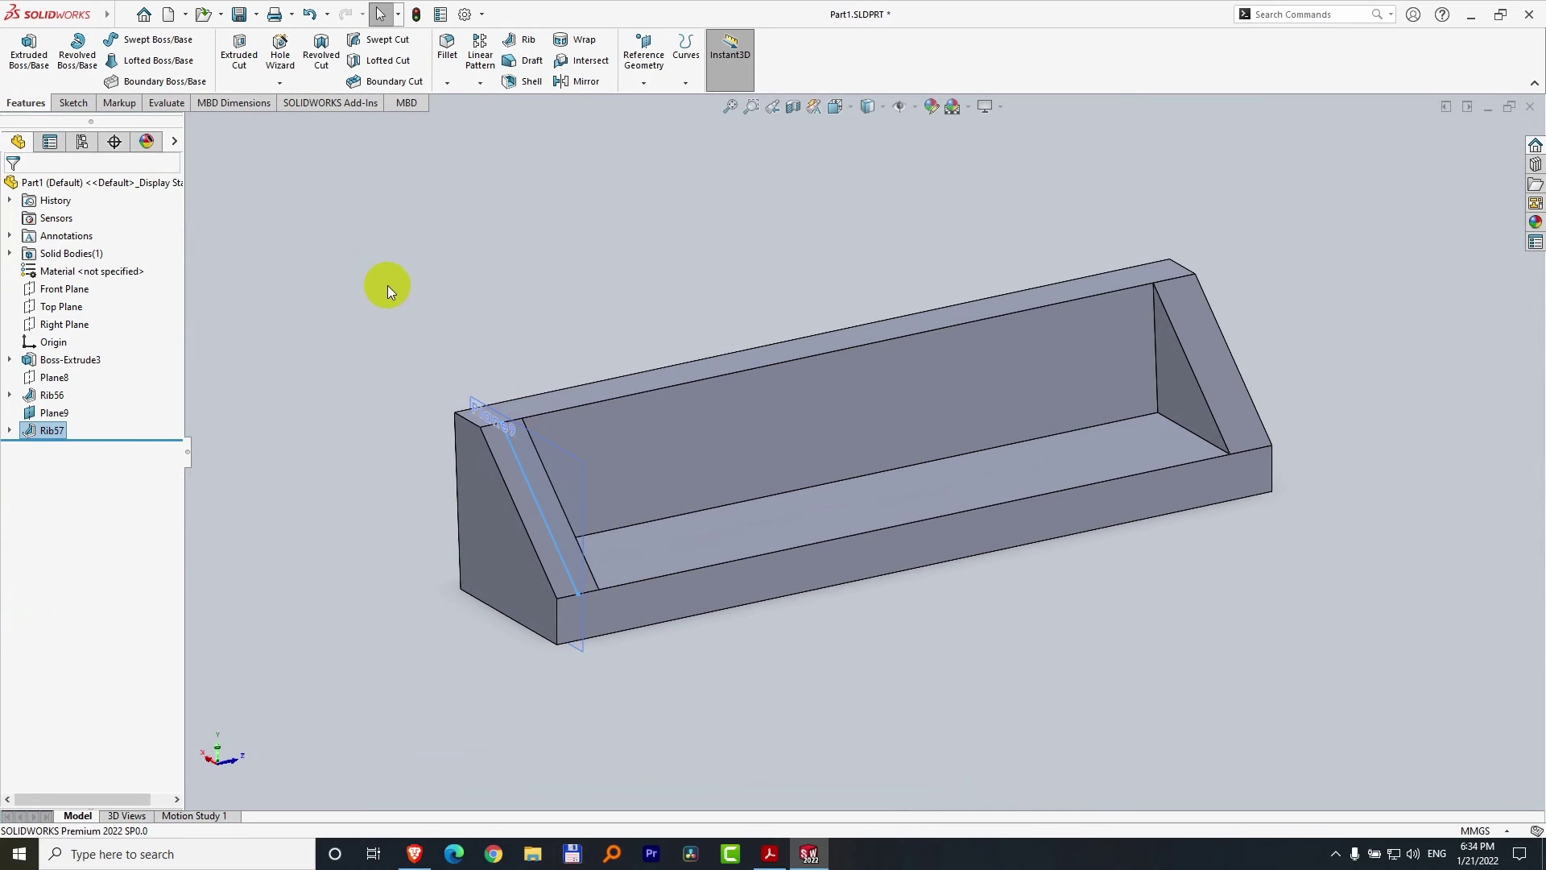
middle_click_drag(389, 285, 421, 290)
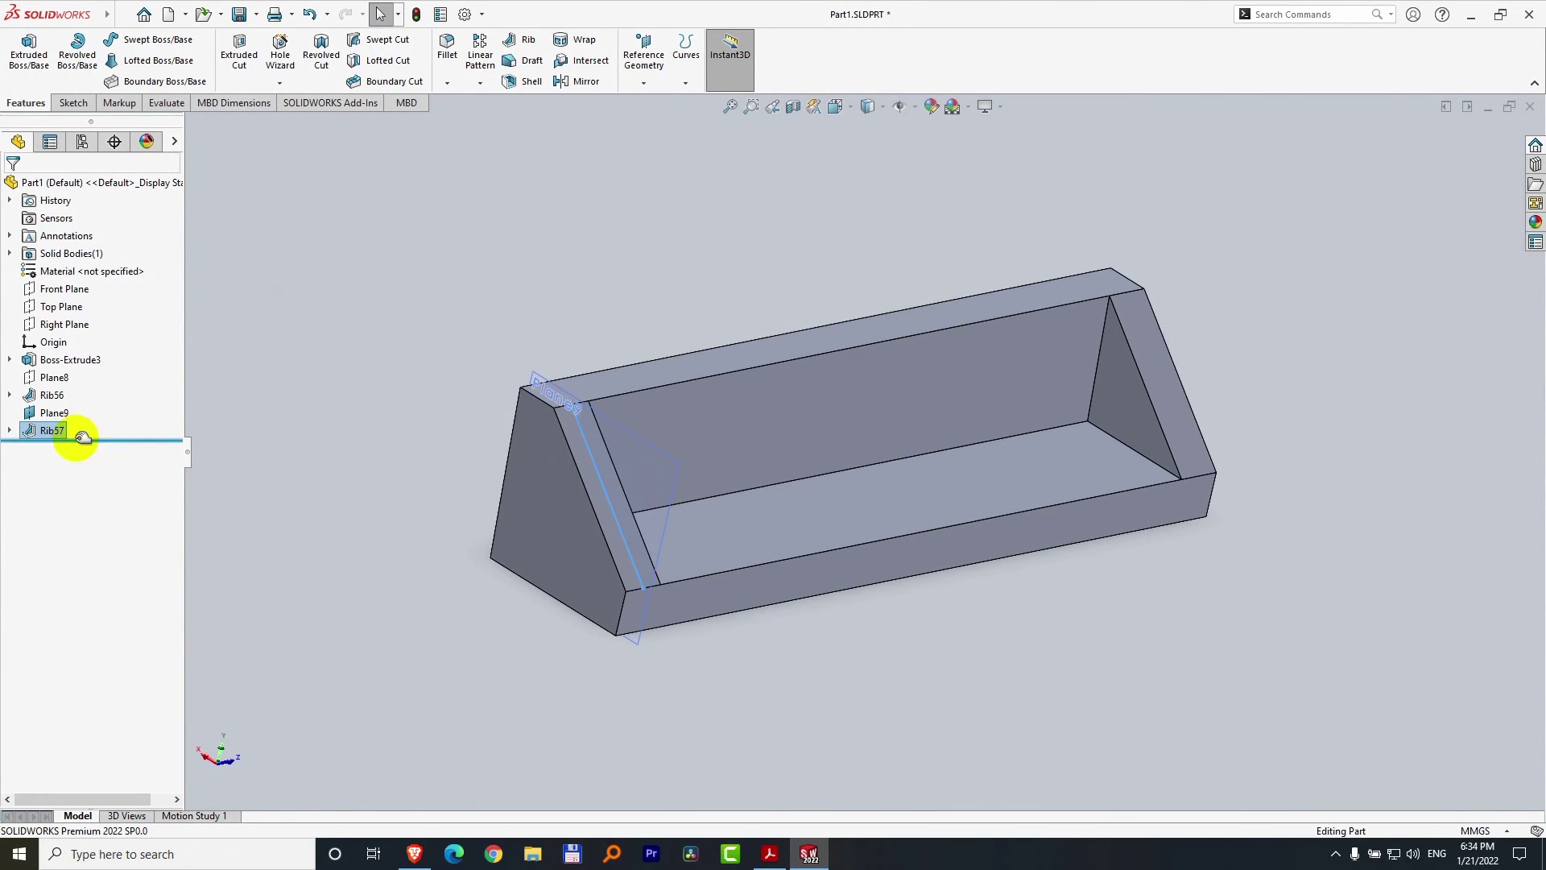
- Hide Plane9 in the FeatureManager tree
right_click(53, 413)
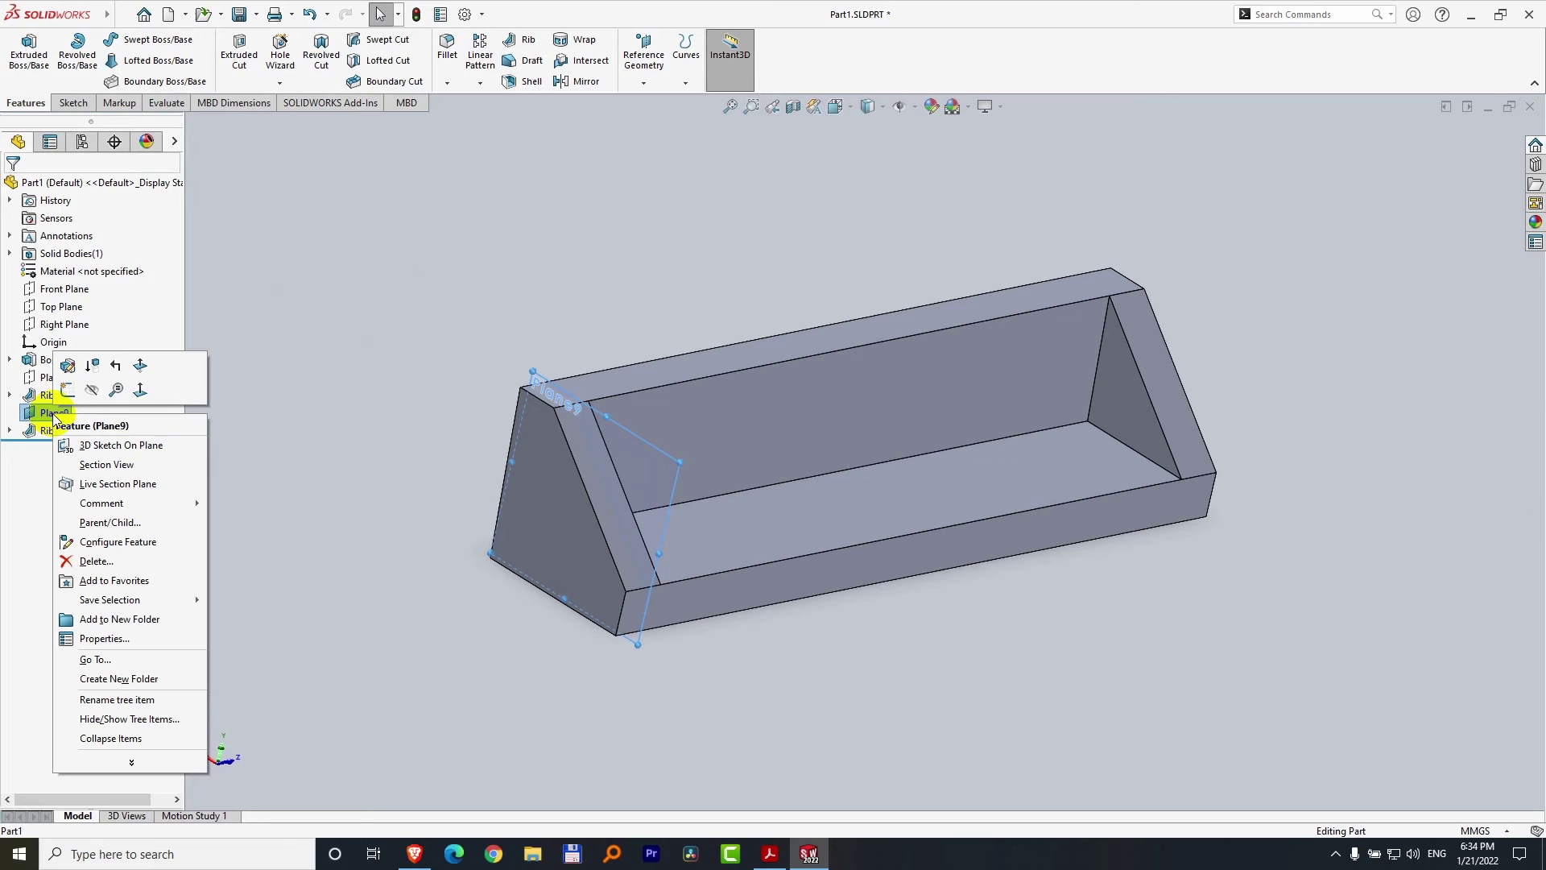
left_click(92, 393)
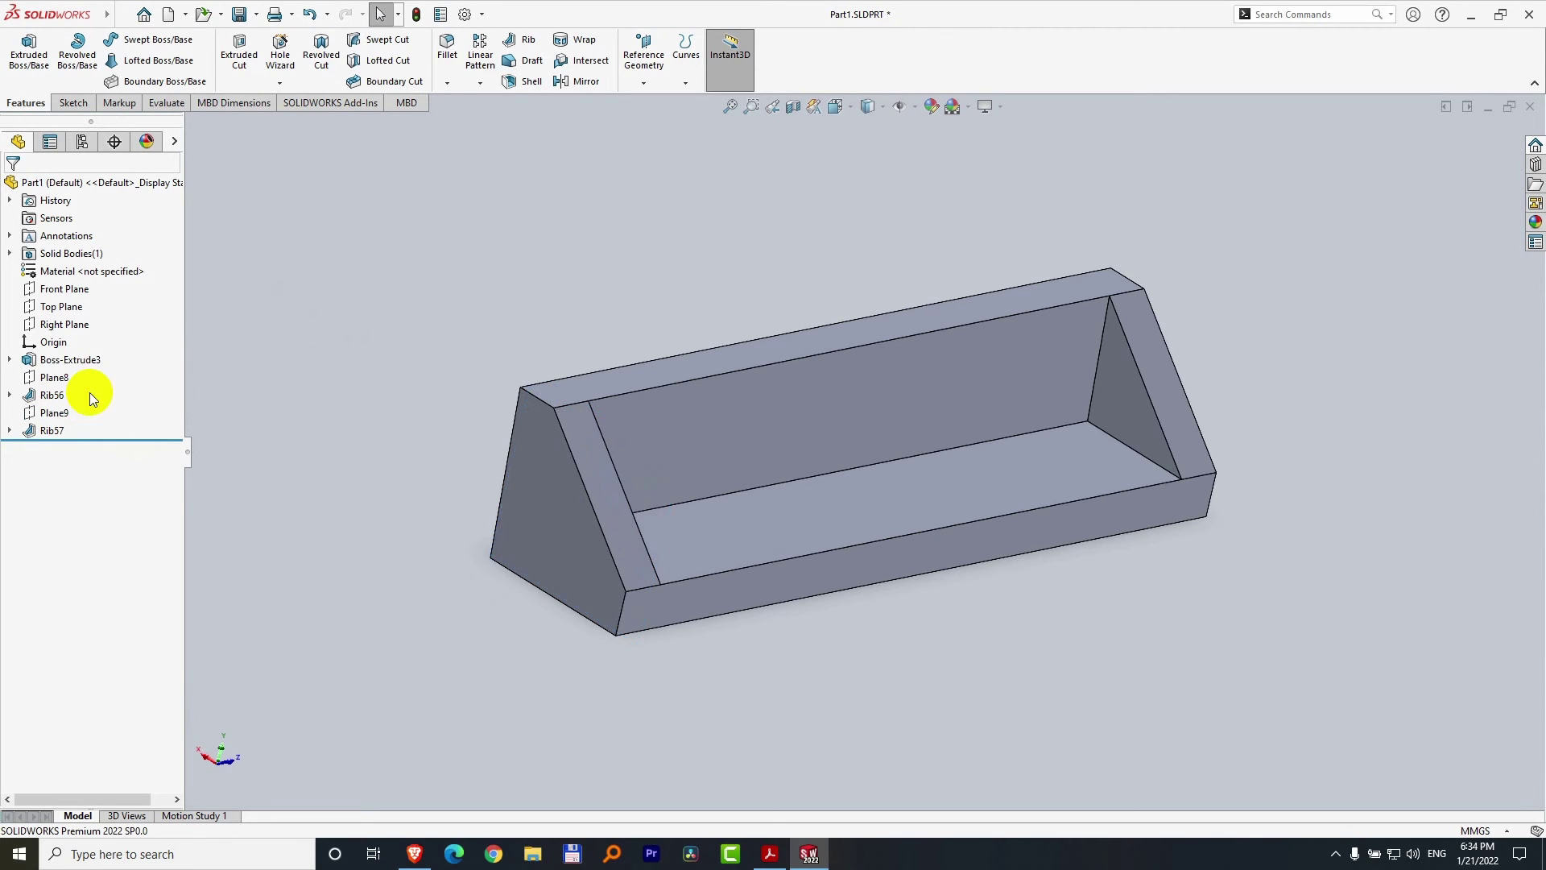
middle_click_drag(523, 266, 828, 369)
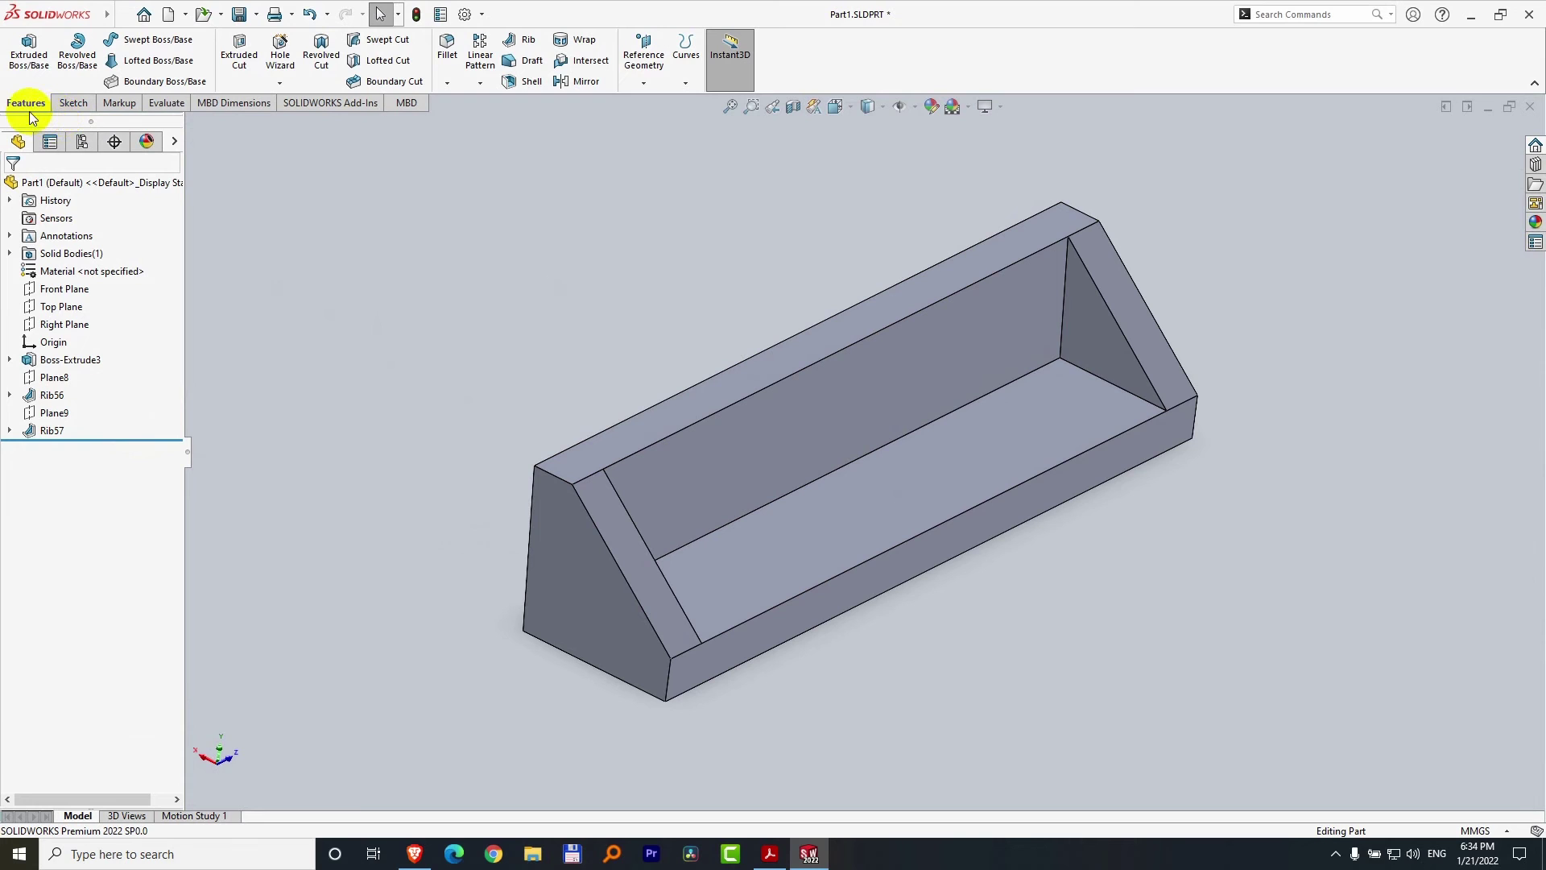
- Create Plane10 from the end face, flipped inward with a 34 mm offset
left_click(646, 83)
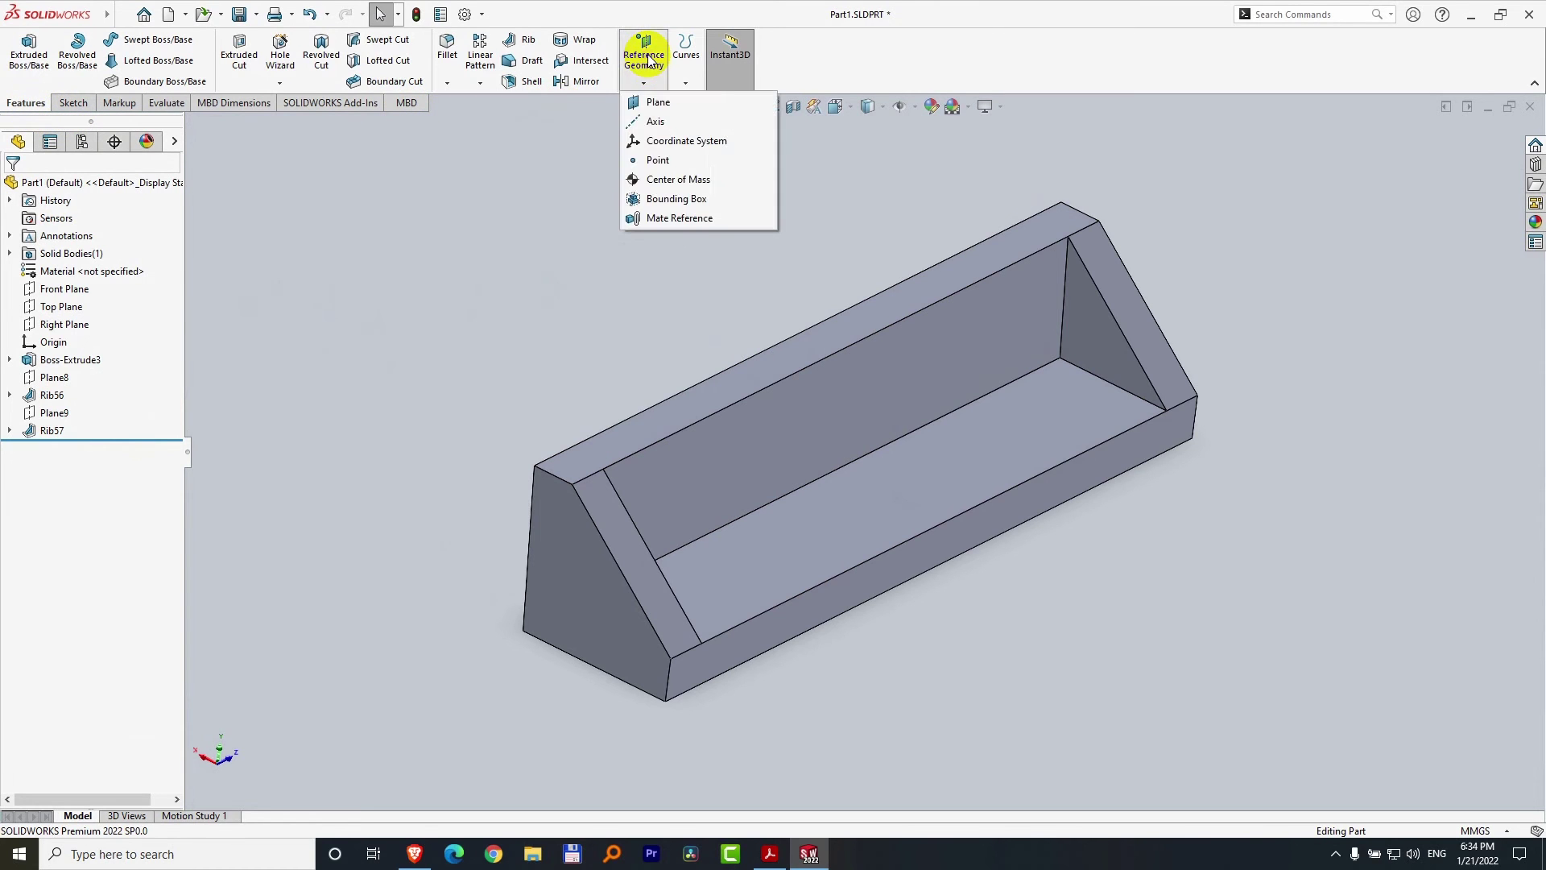
left_click(668, 104)
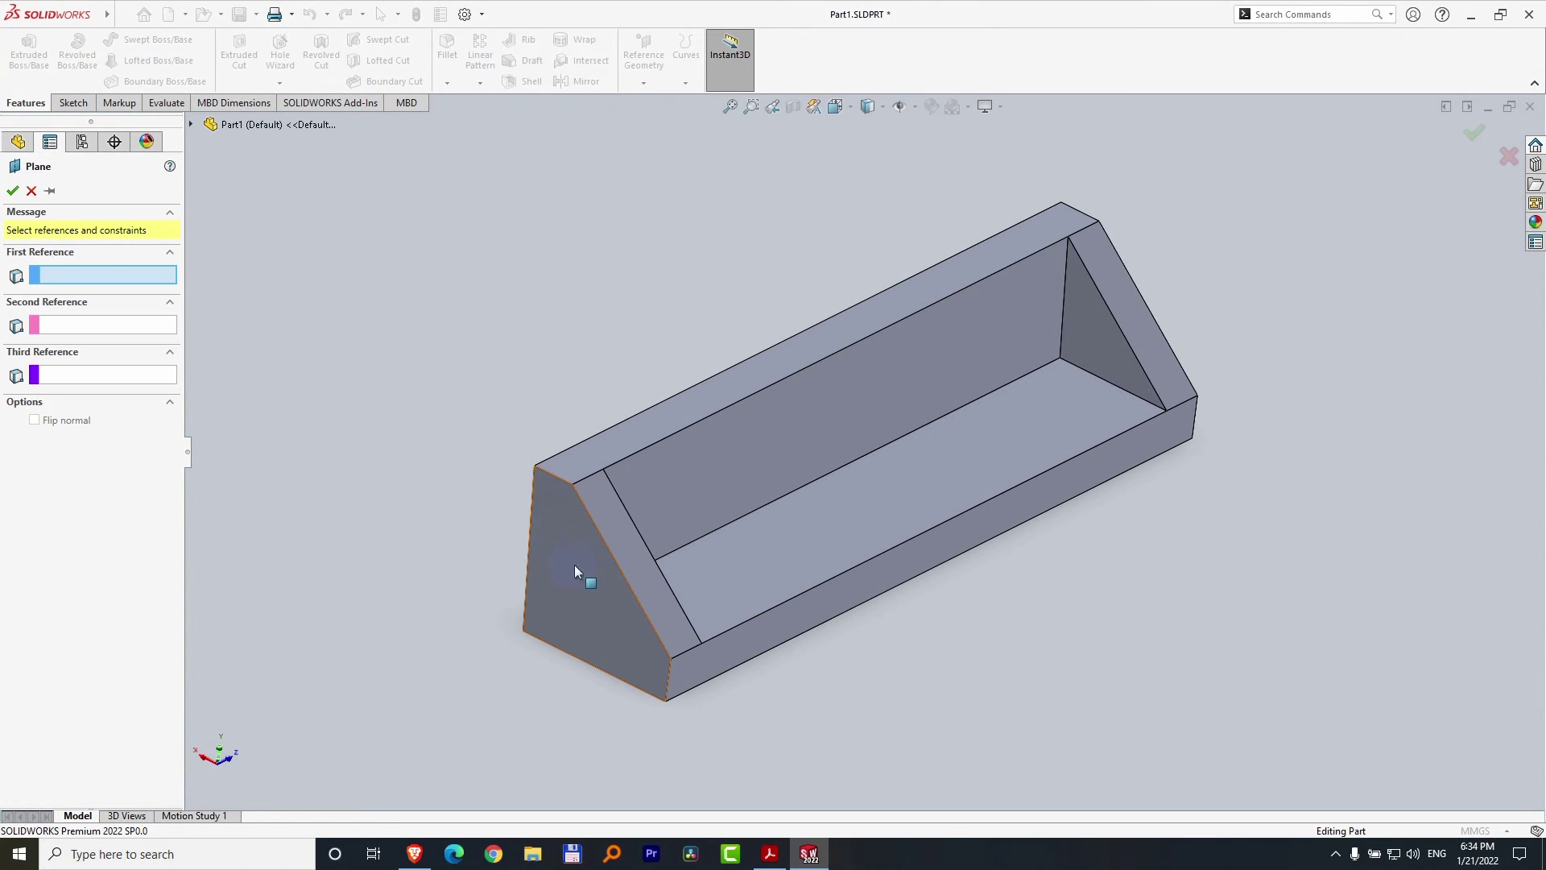
left_click(556, 585)
middle_click_drag(591, 485, 629, 314)
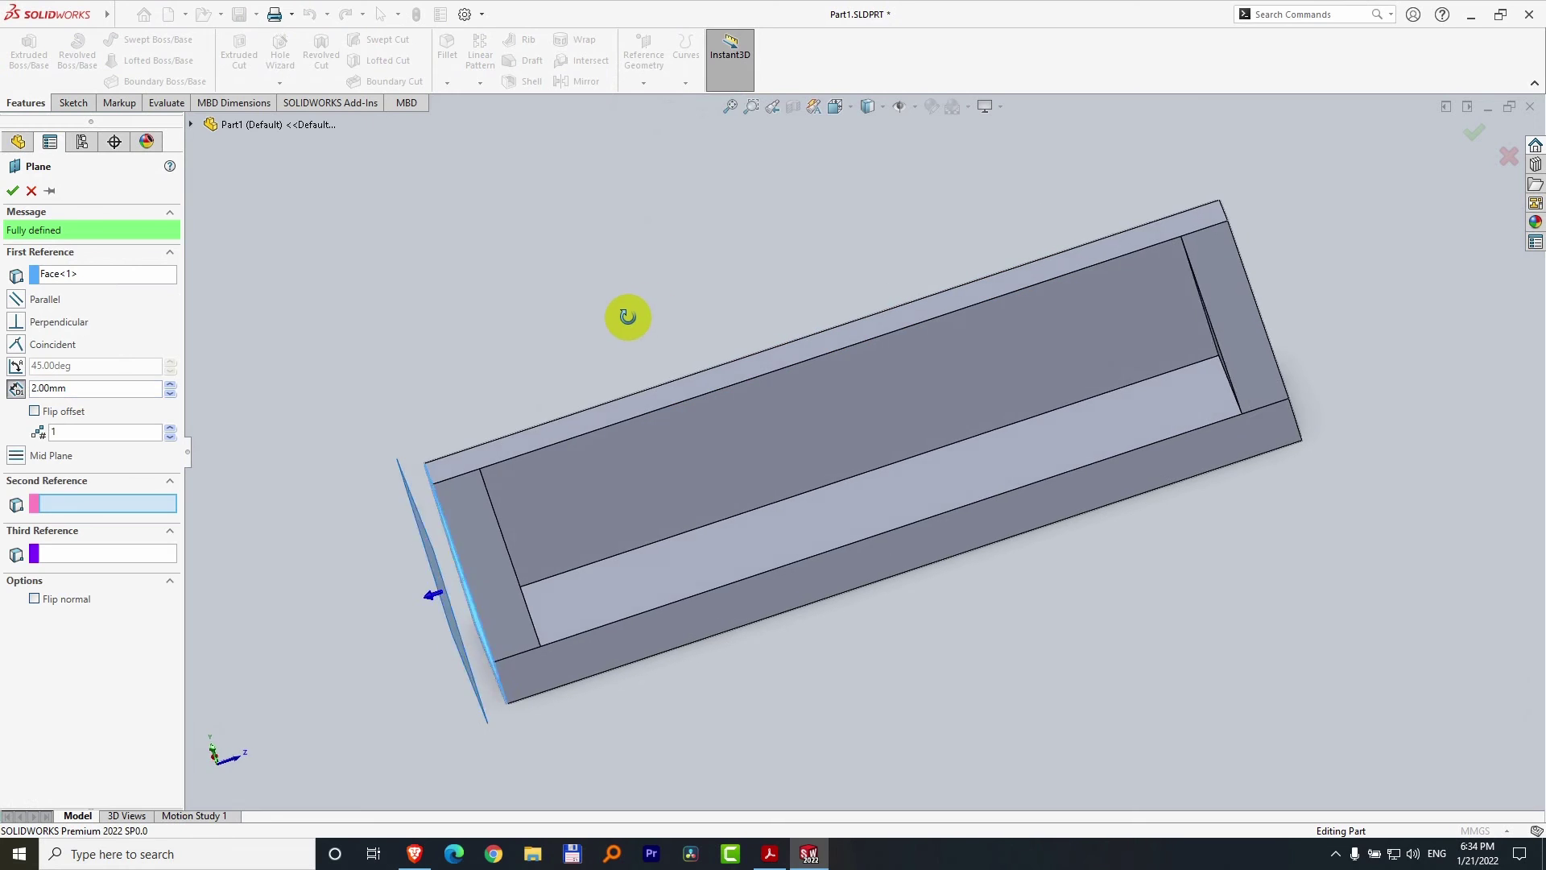
left_click(34, 412)
left_click(103, 393)
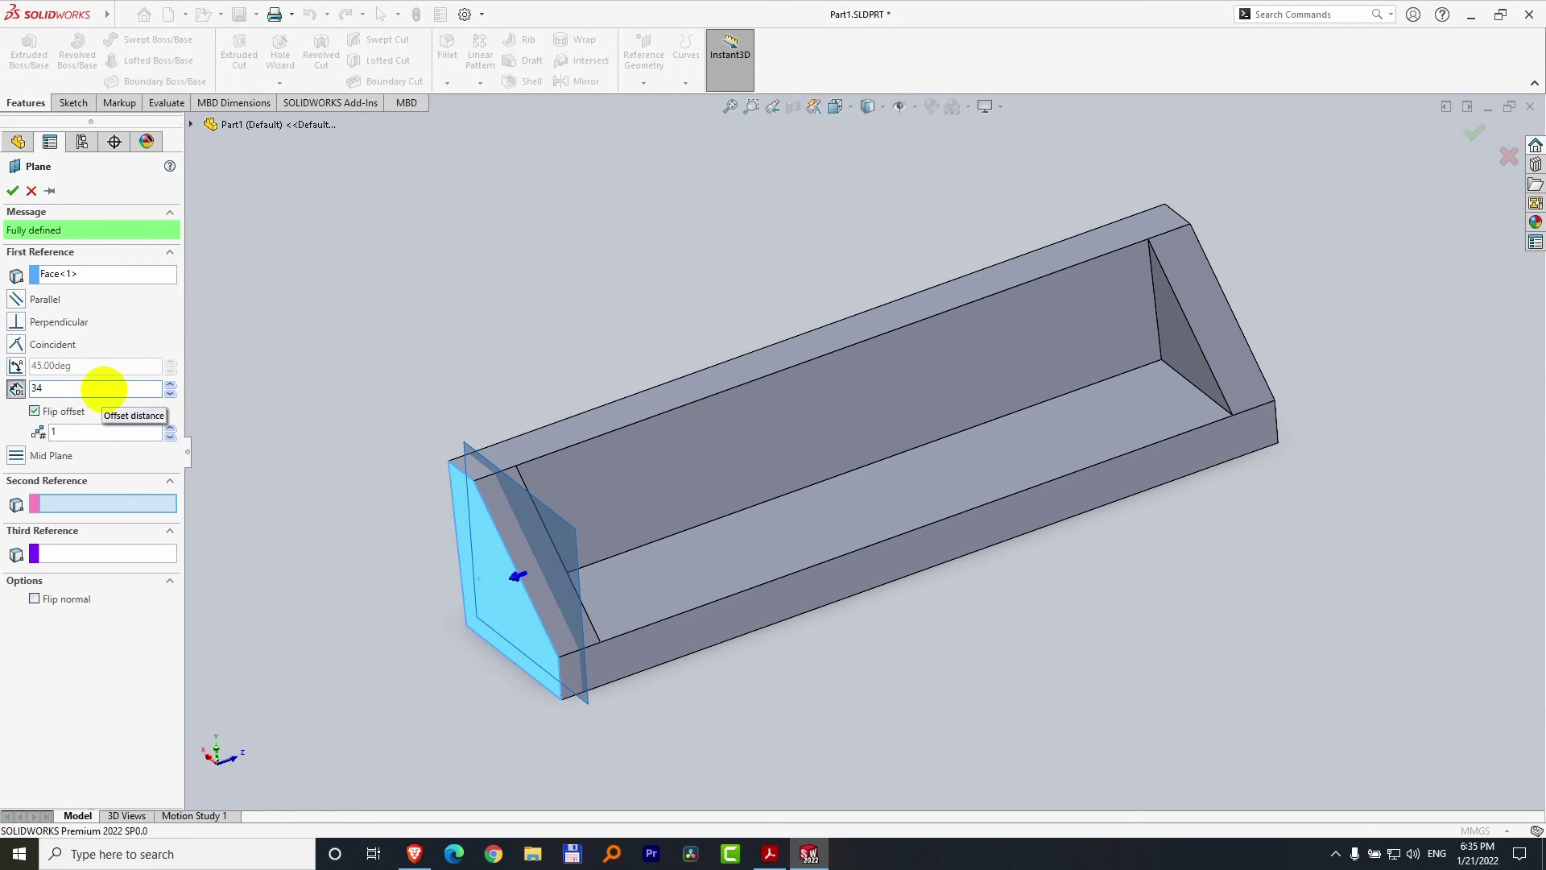
type("34")
key("Return")
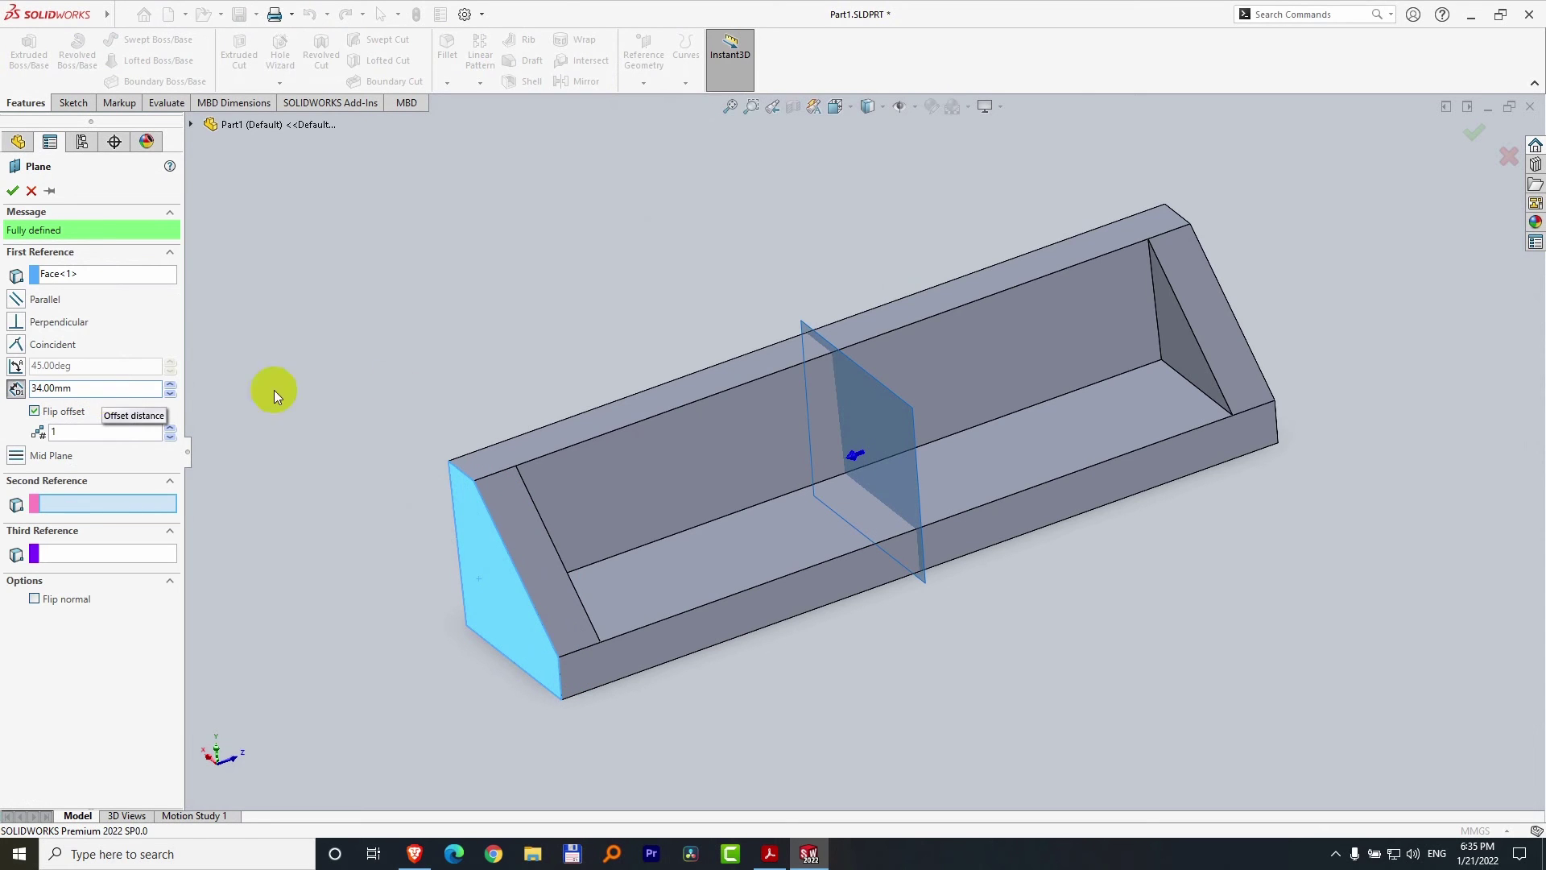
mouse_move(627, 309)
middle_mouse_down()
mouse_move(525, 293)
mouse_move(632, 318)
middle_mouse_up()
left_click(12, 193)
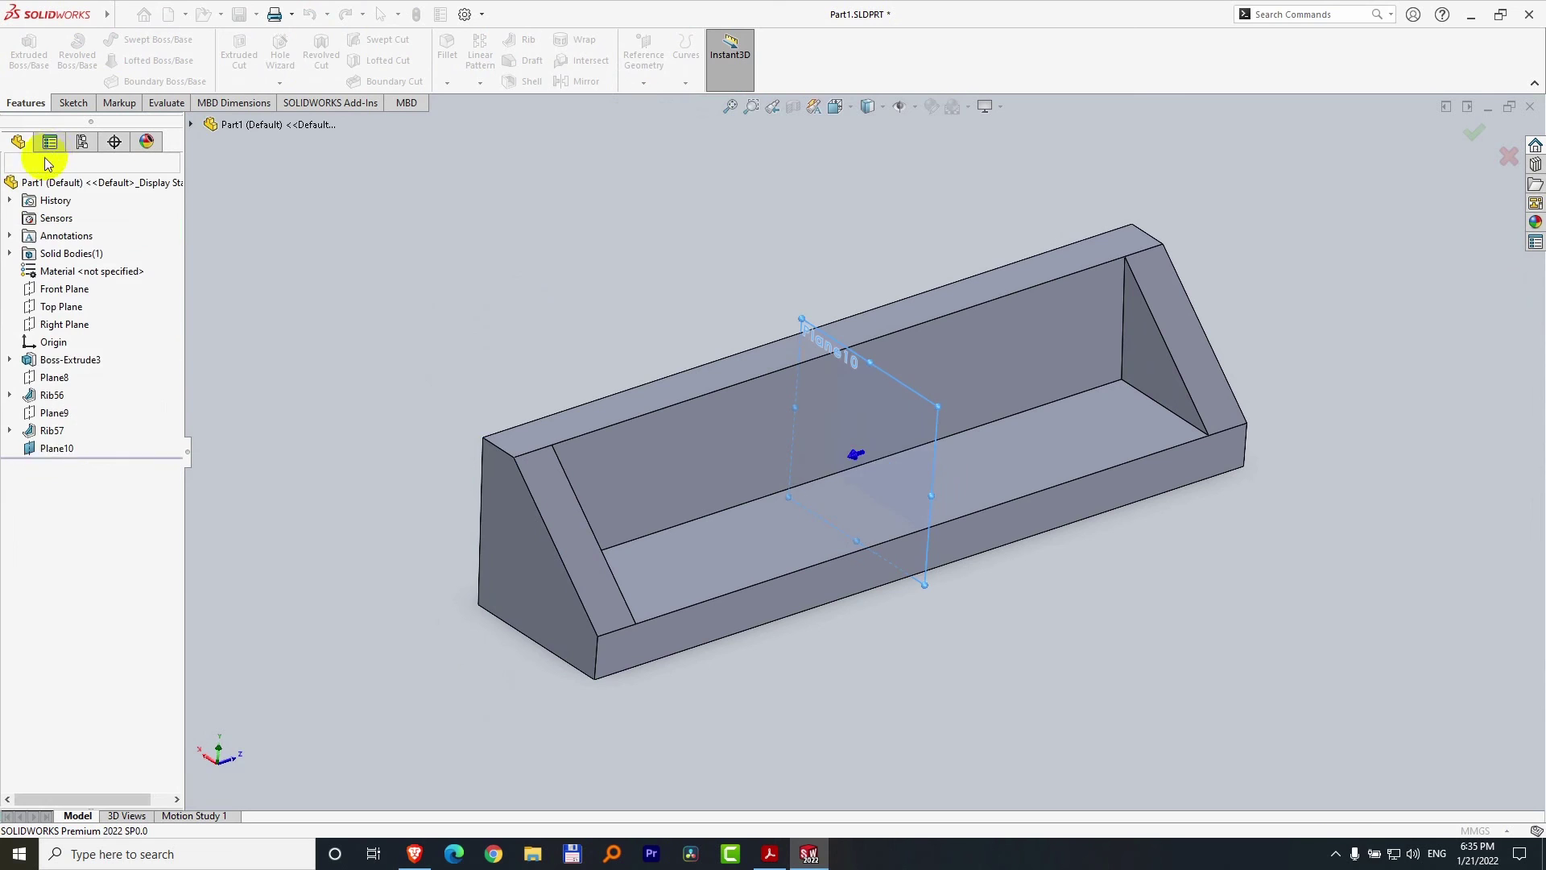
- In Sketch18 on Plane10, draw the top-to-lower-right diagonal line and zoom to fit the part
left_click(529, 40)
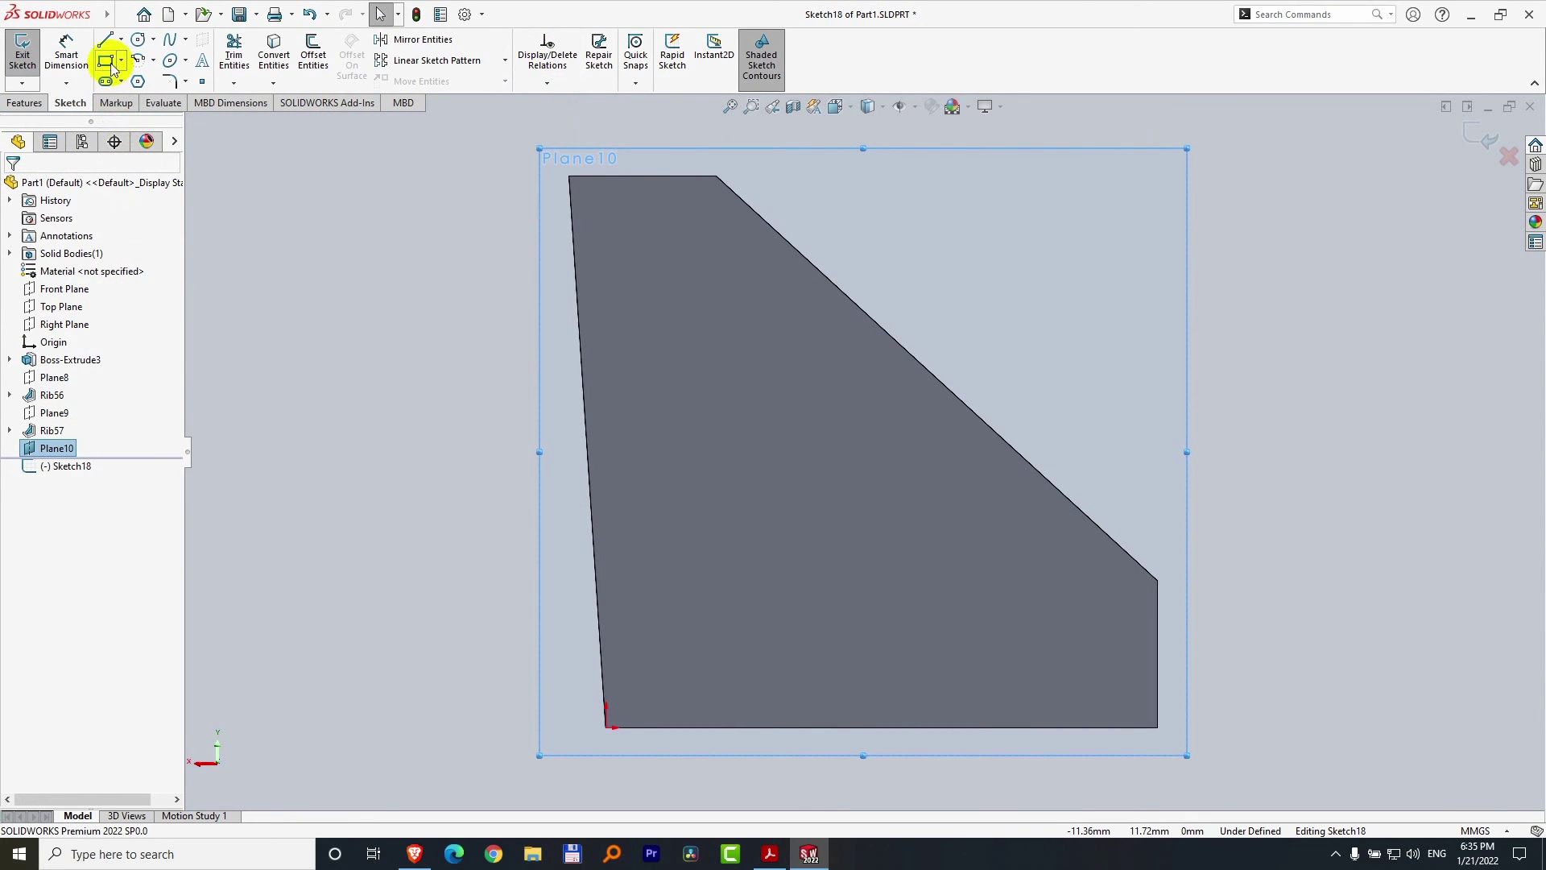
left_click(107, 48)
left_click(717, 176)
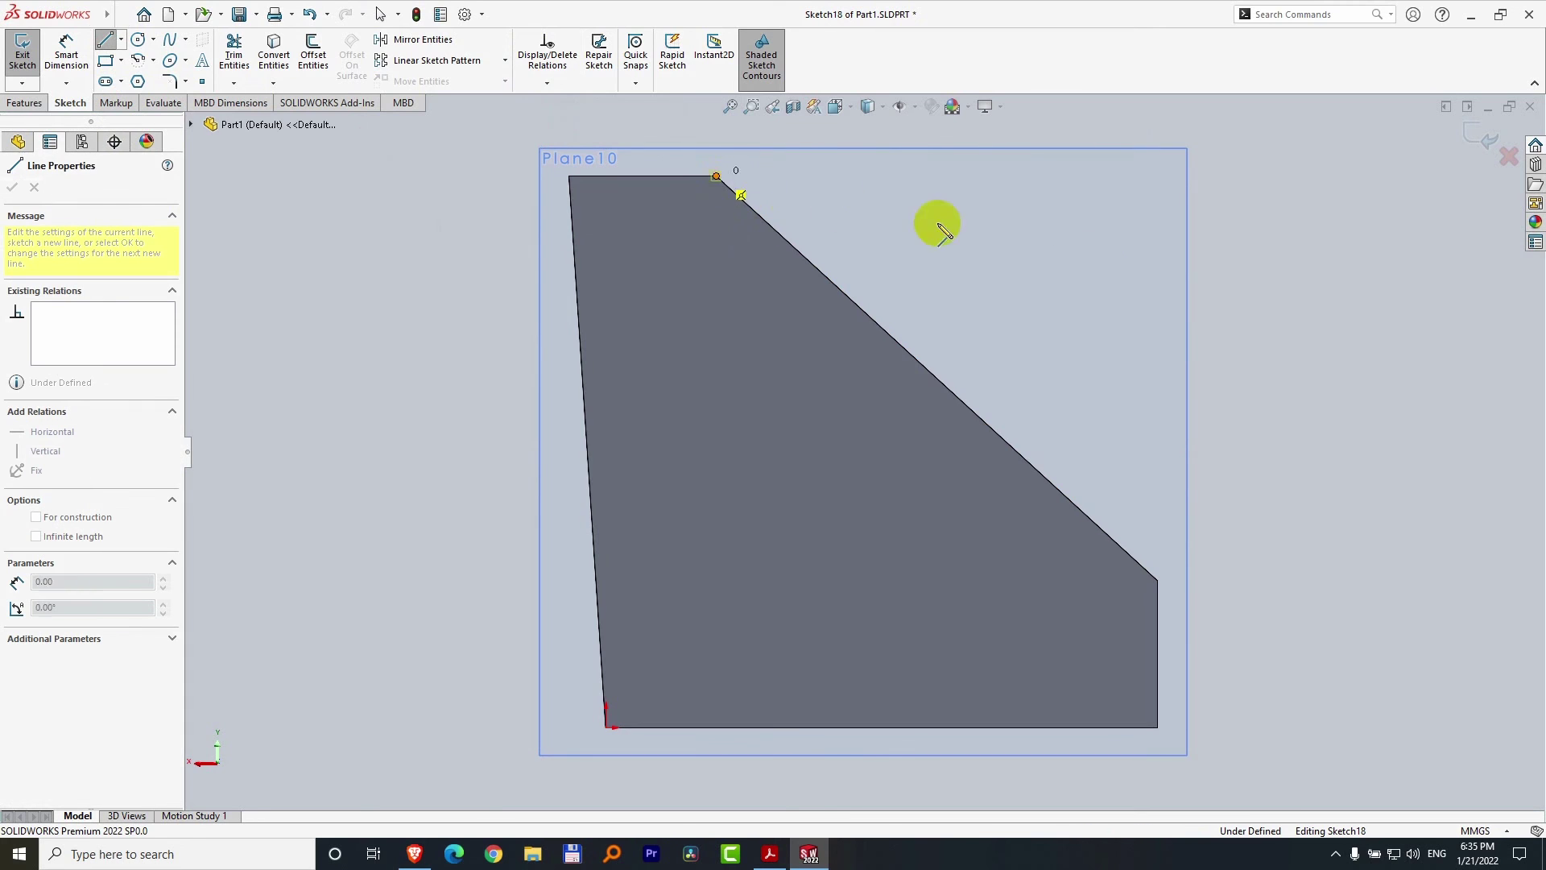
left_click(1158, 580)
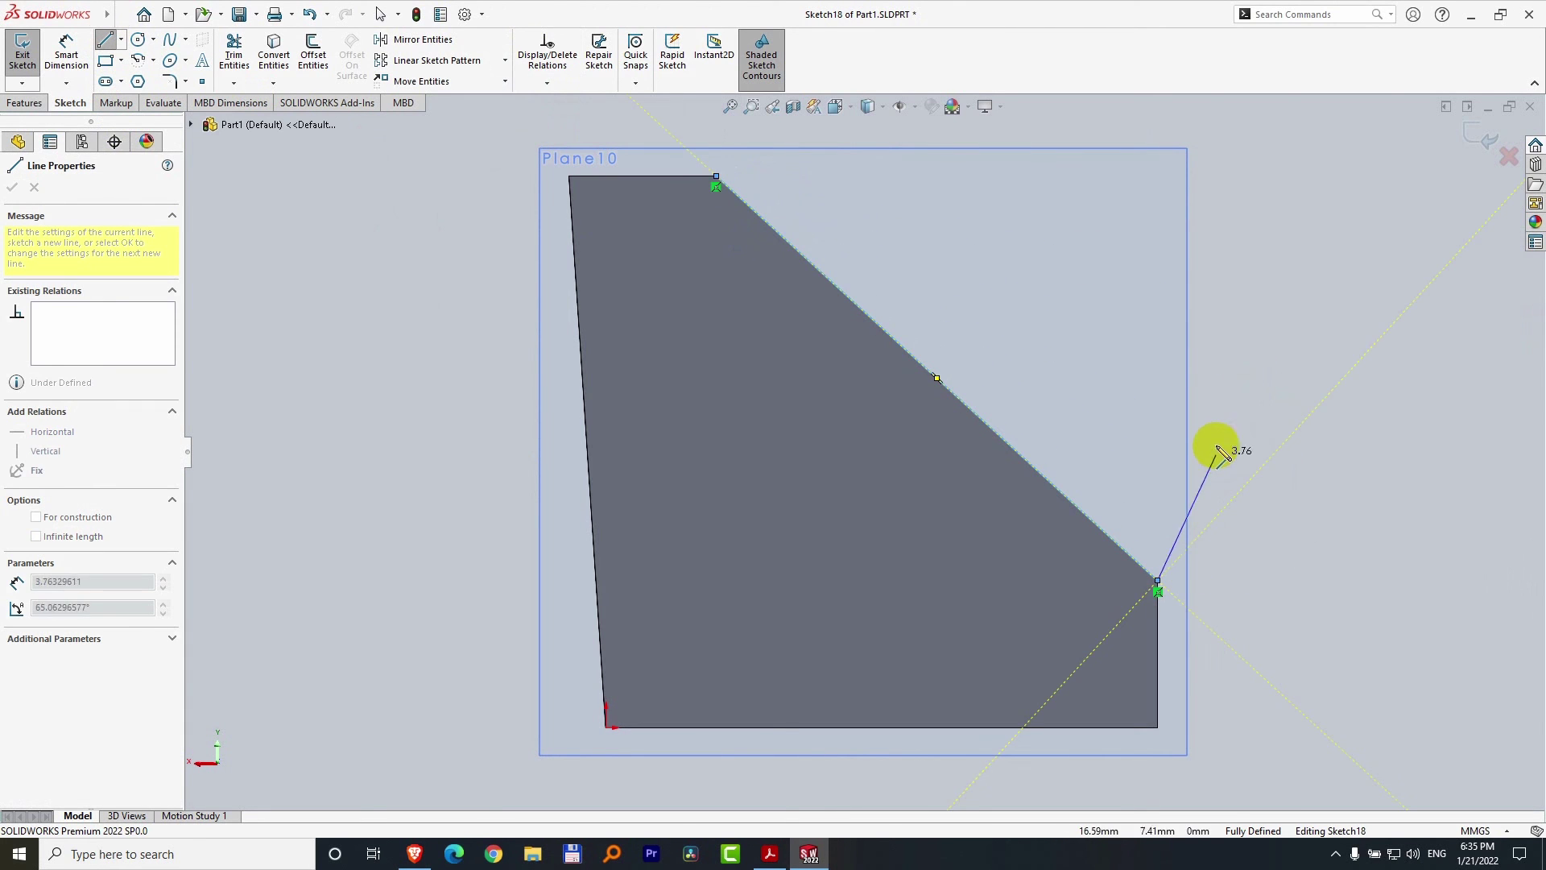
key("Escape")
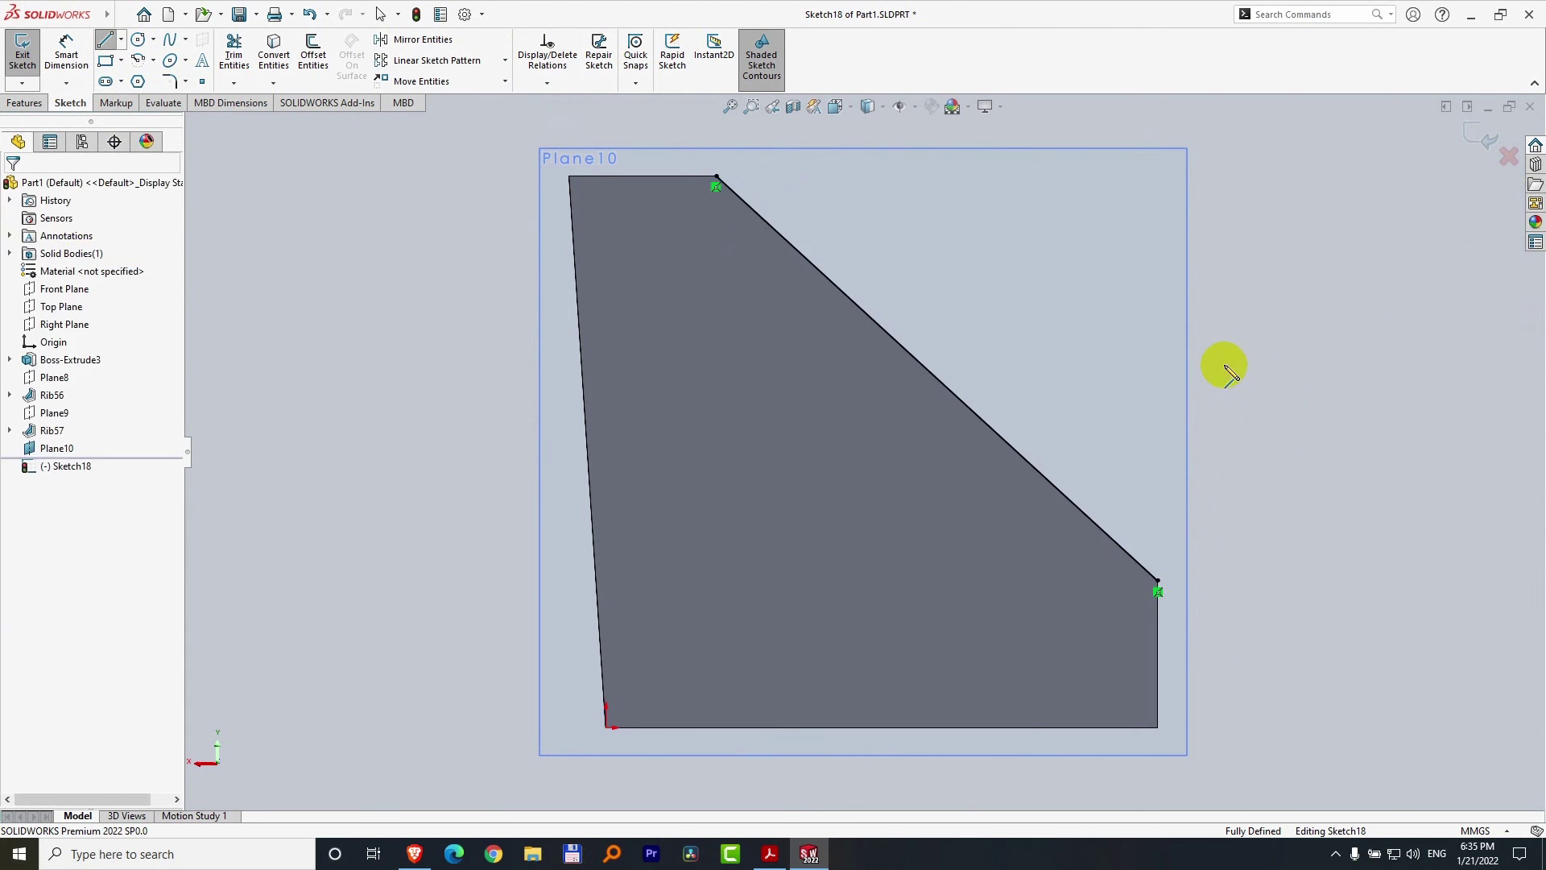
middle_click_drag(1298, 318, 1242, 373)
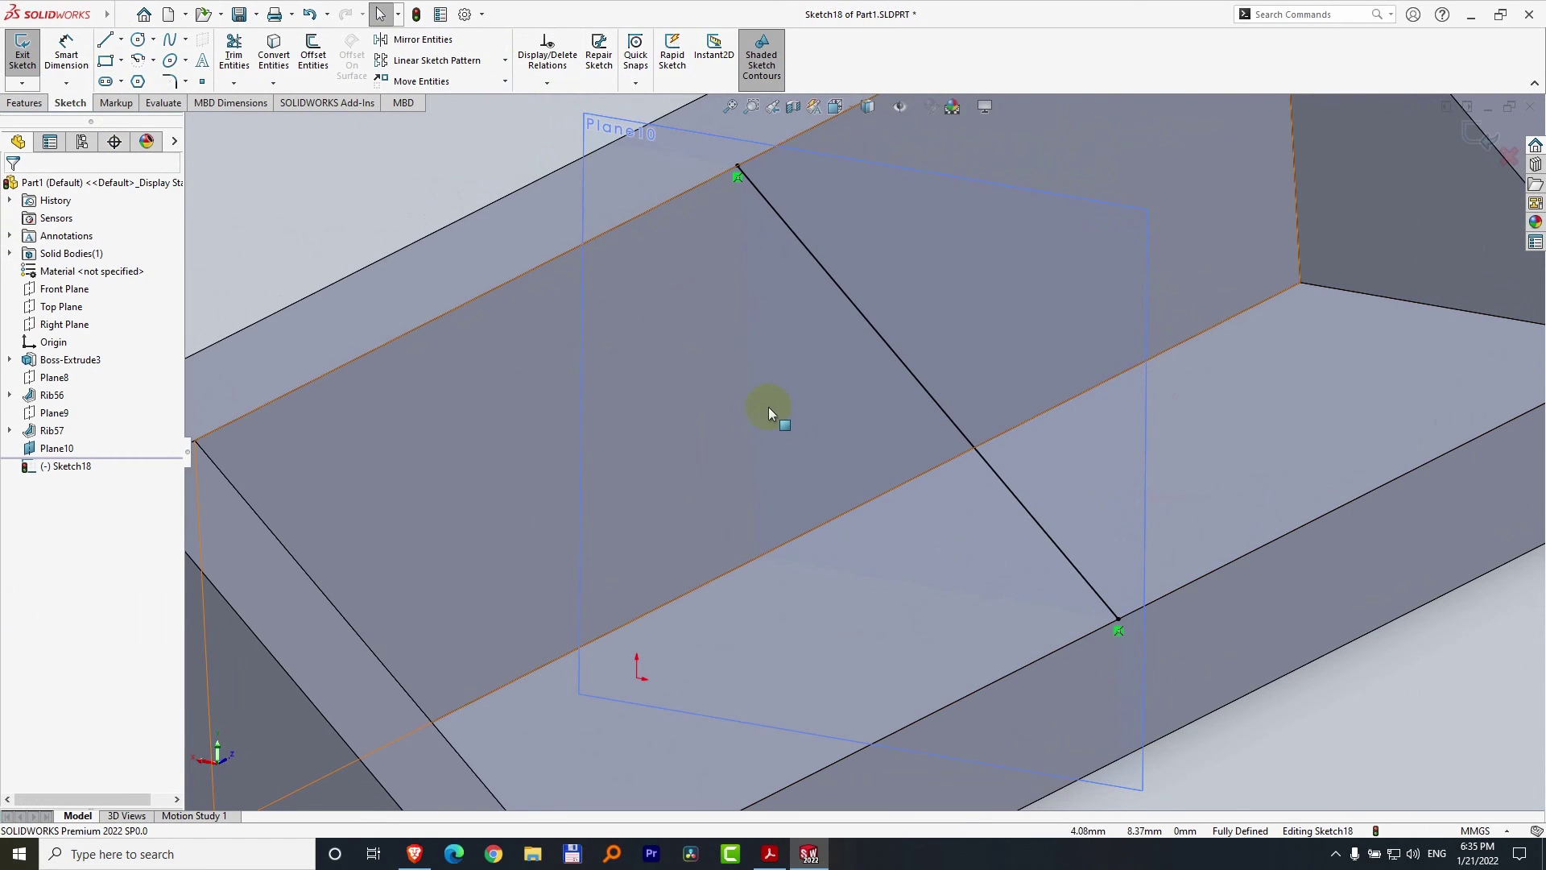
key("f")
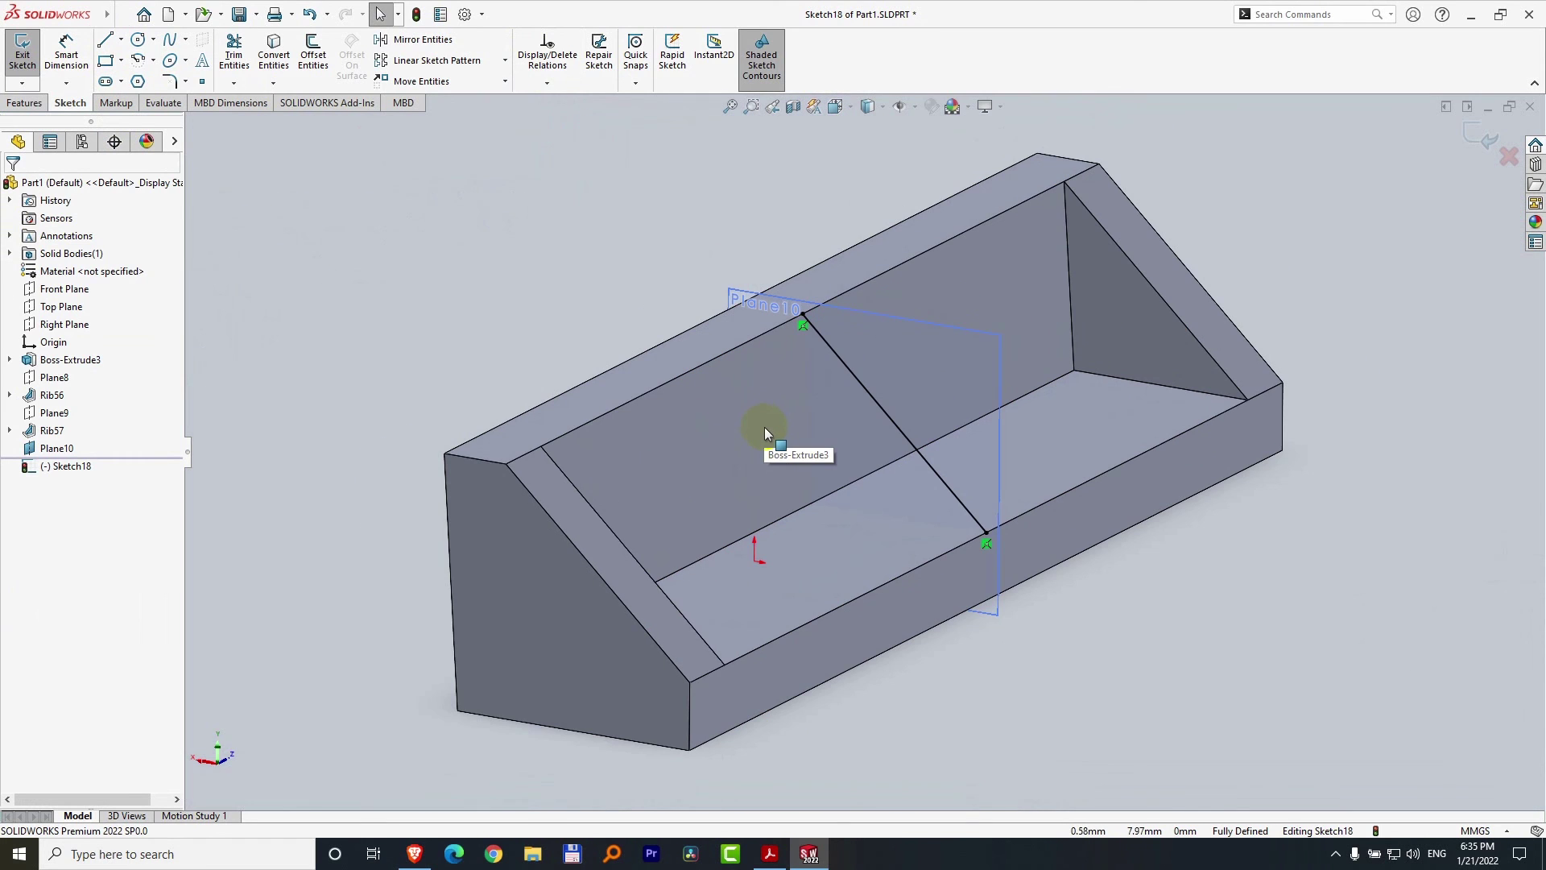
left_click(25, 102)
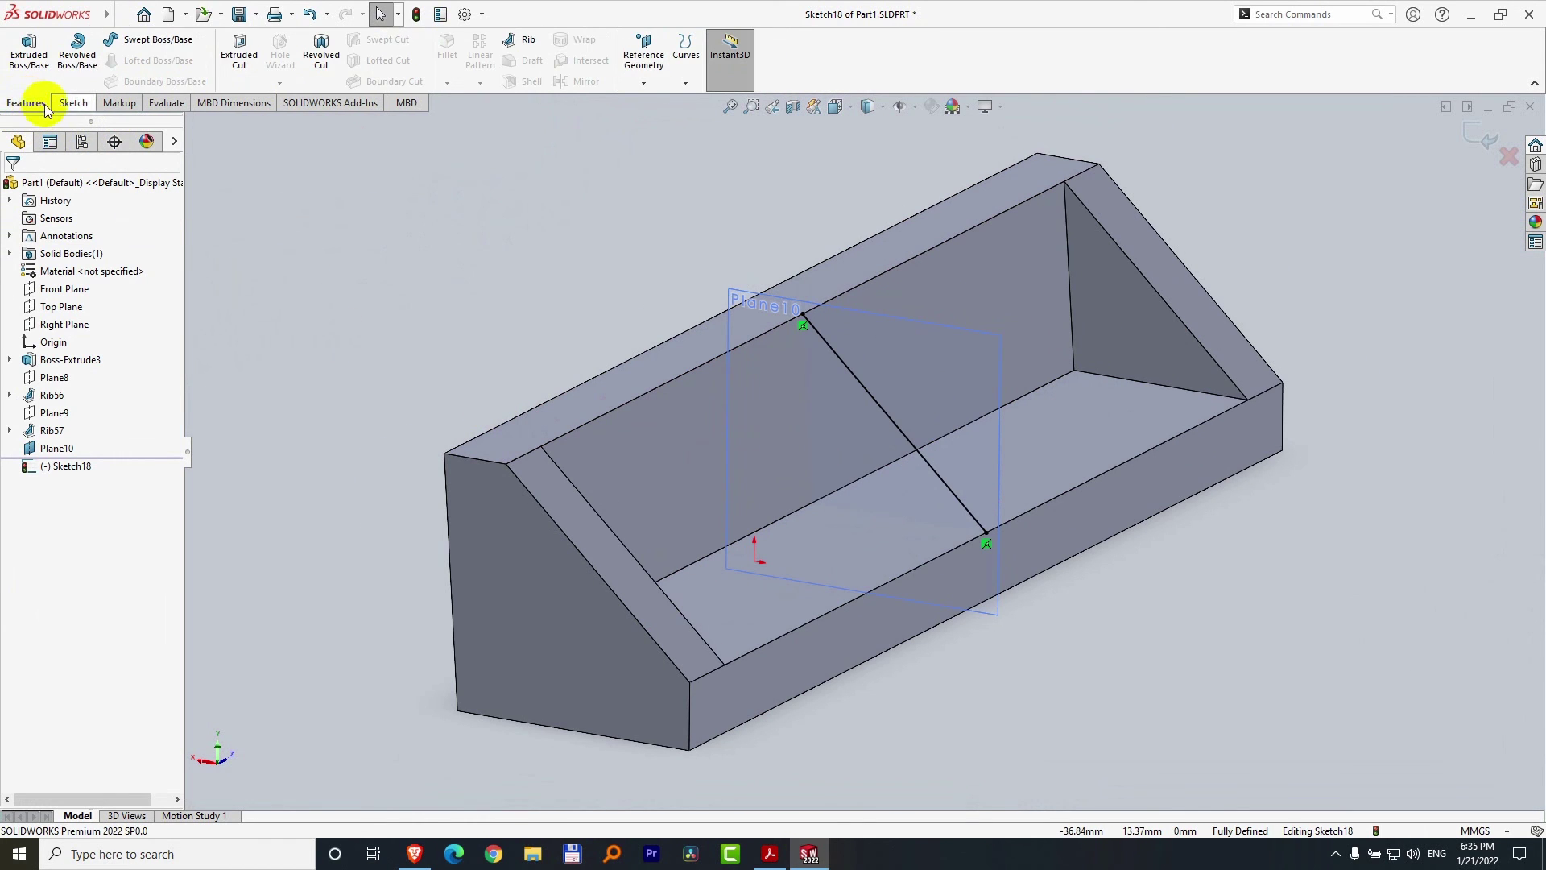
- Create a 4.00 mm rib from the diagonal sketch line at the bracket's mid-length
left_click(515, 38)
middle_click_drag(1100, 557, 1052, 596)
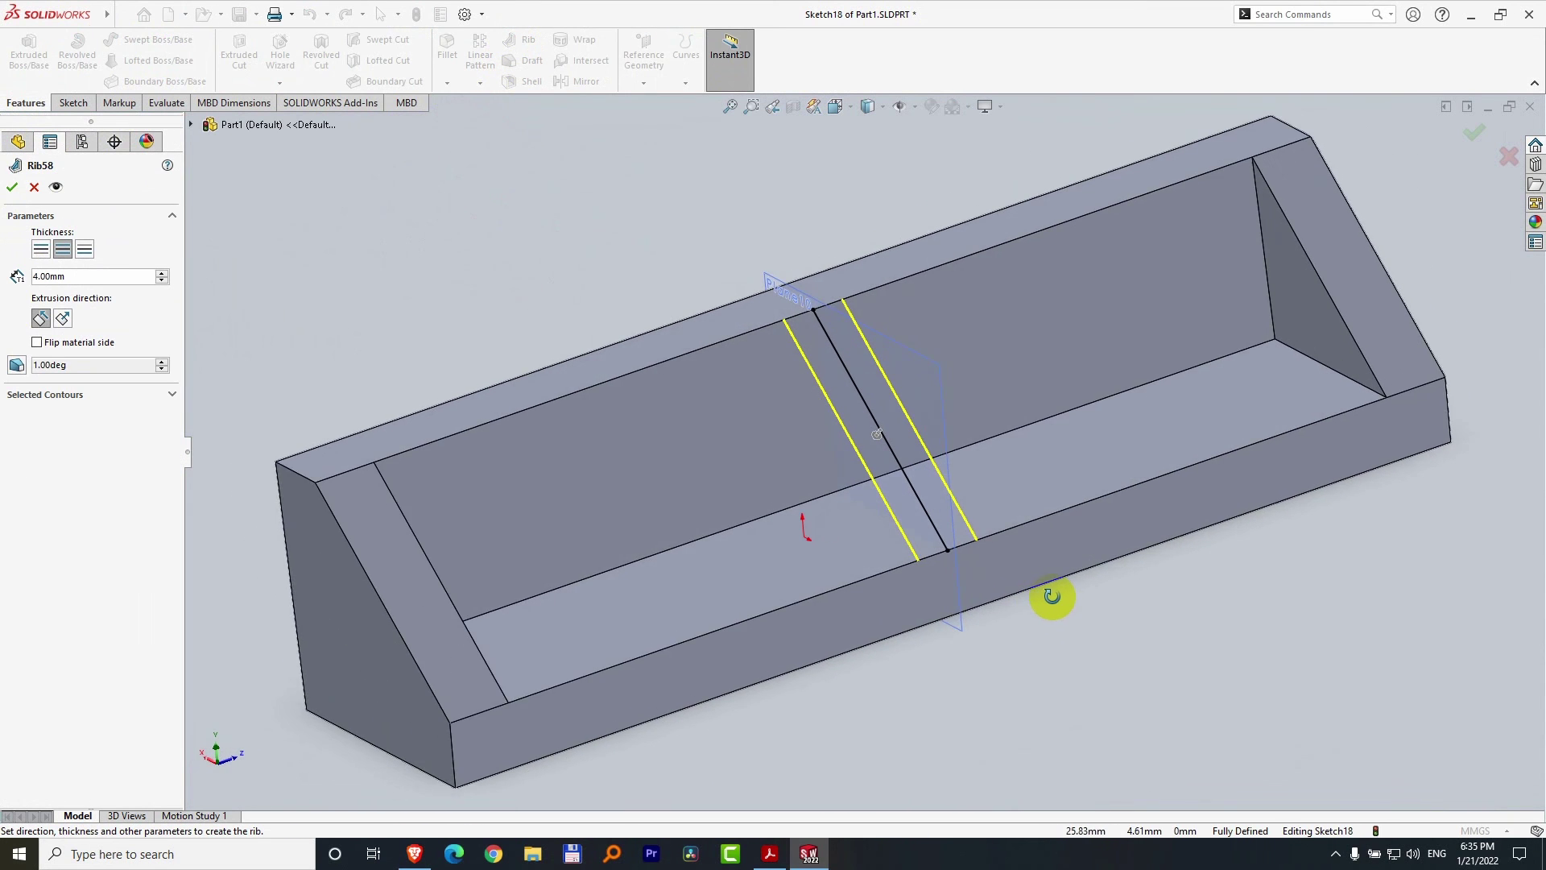
left_click(12, 189)
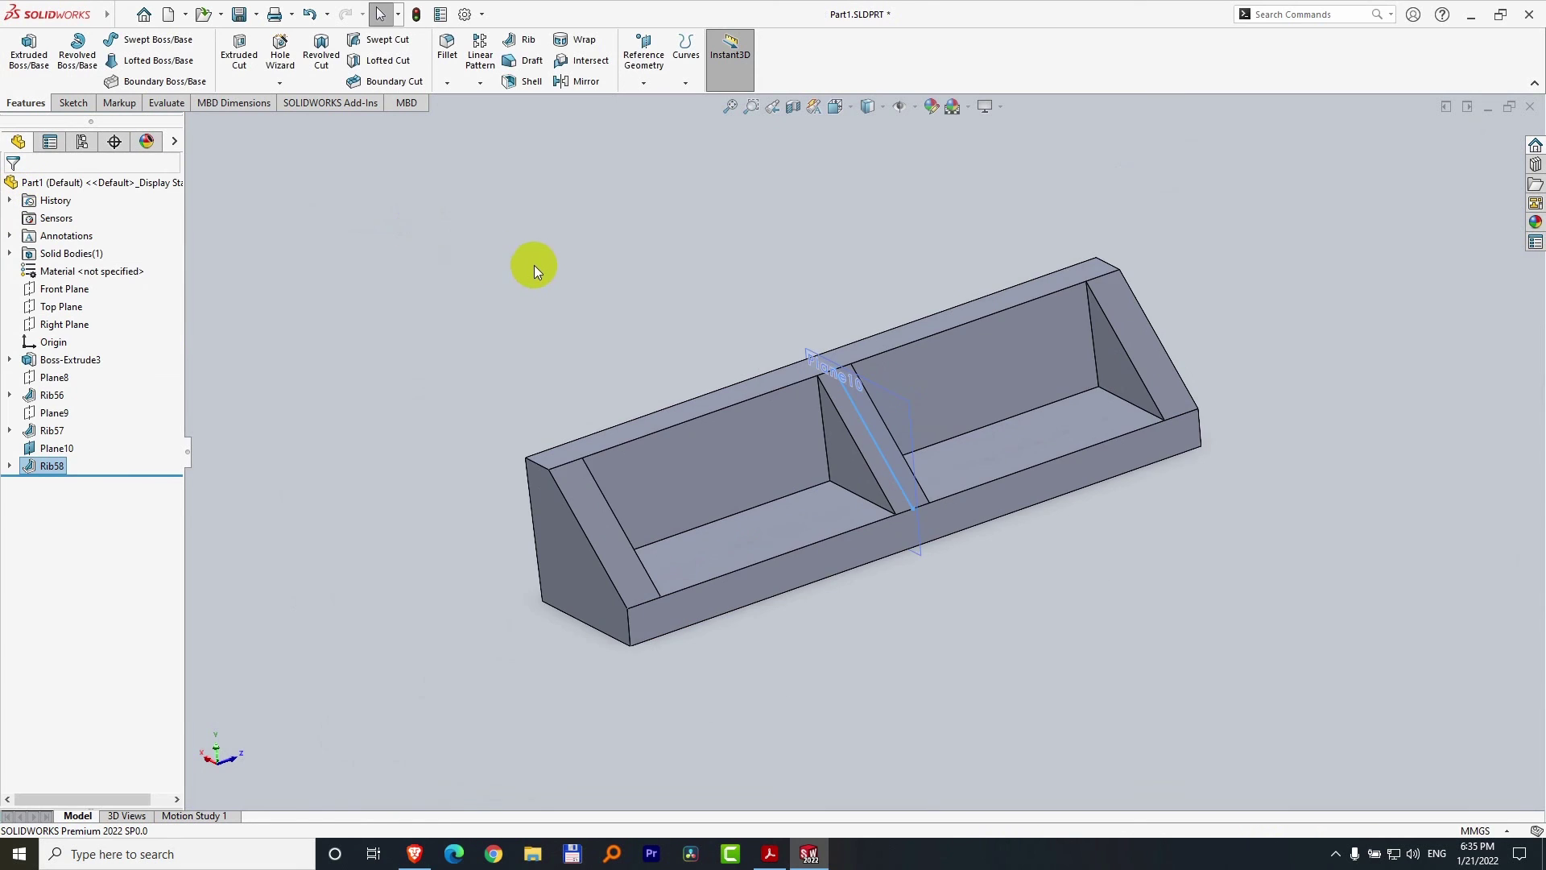
- Hide Plane10 so the reference plane no longer shows
mouse_move(534, 264)
middle_mouse_down()
mouse_move(625, 269)
mouse_move(587, 238)
mouse_move(480, 228)
mouse_move(376, 247)
mouse_move(563, 248)
mouse_move(556, 297)
mouse_move(546, 265)
mouse_move(532, 270)
middle_mouse_up()
left_click(55, 456)
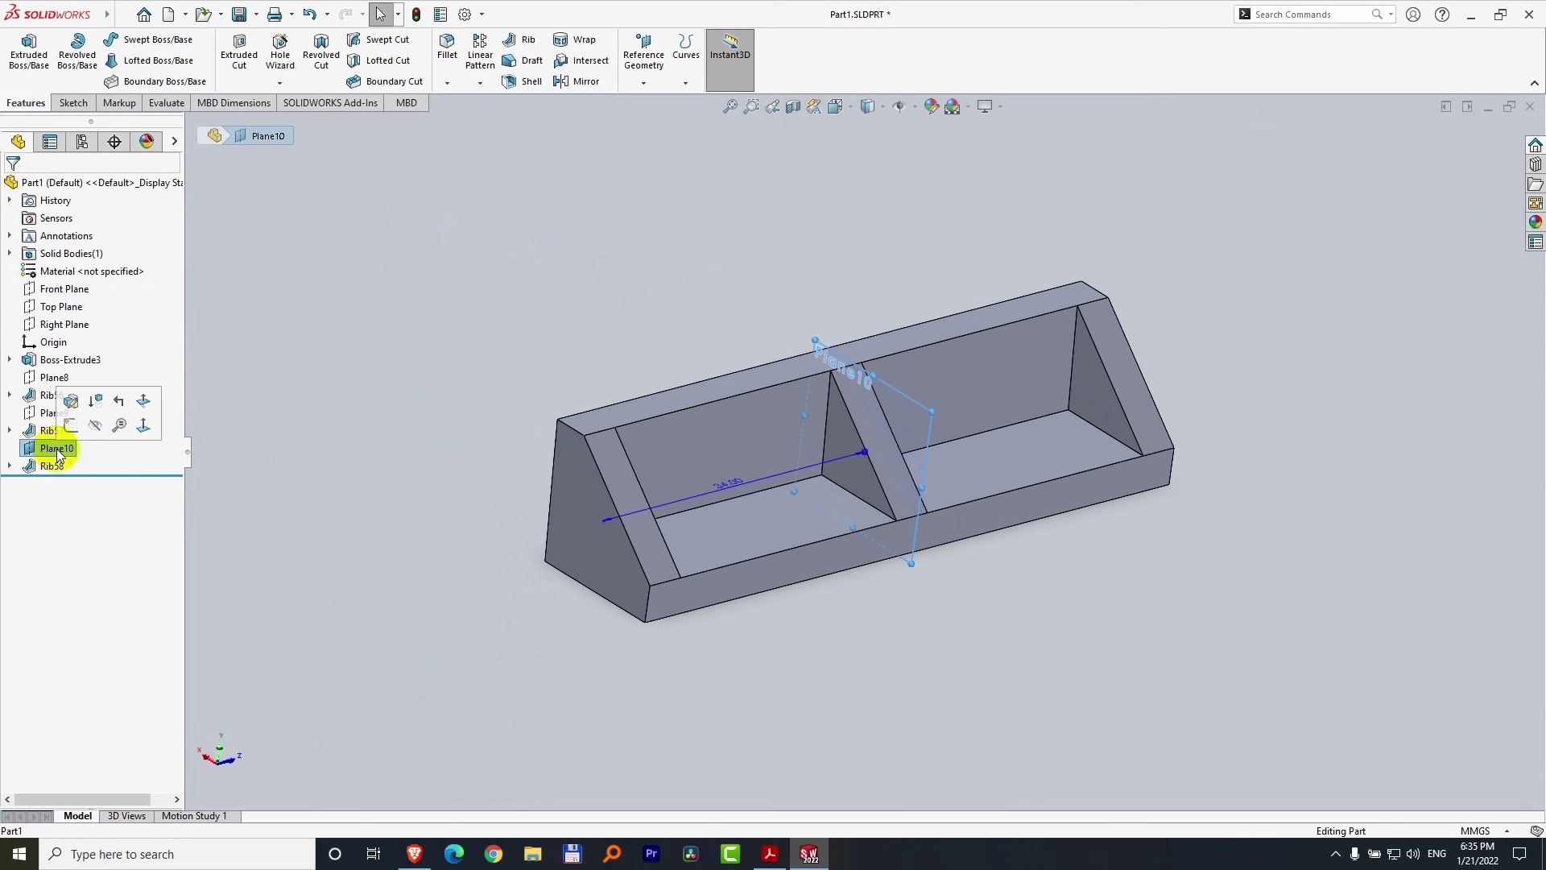
left_click(100, 415)
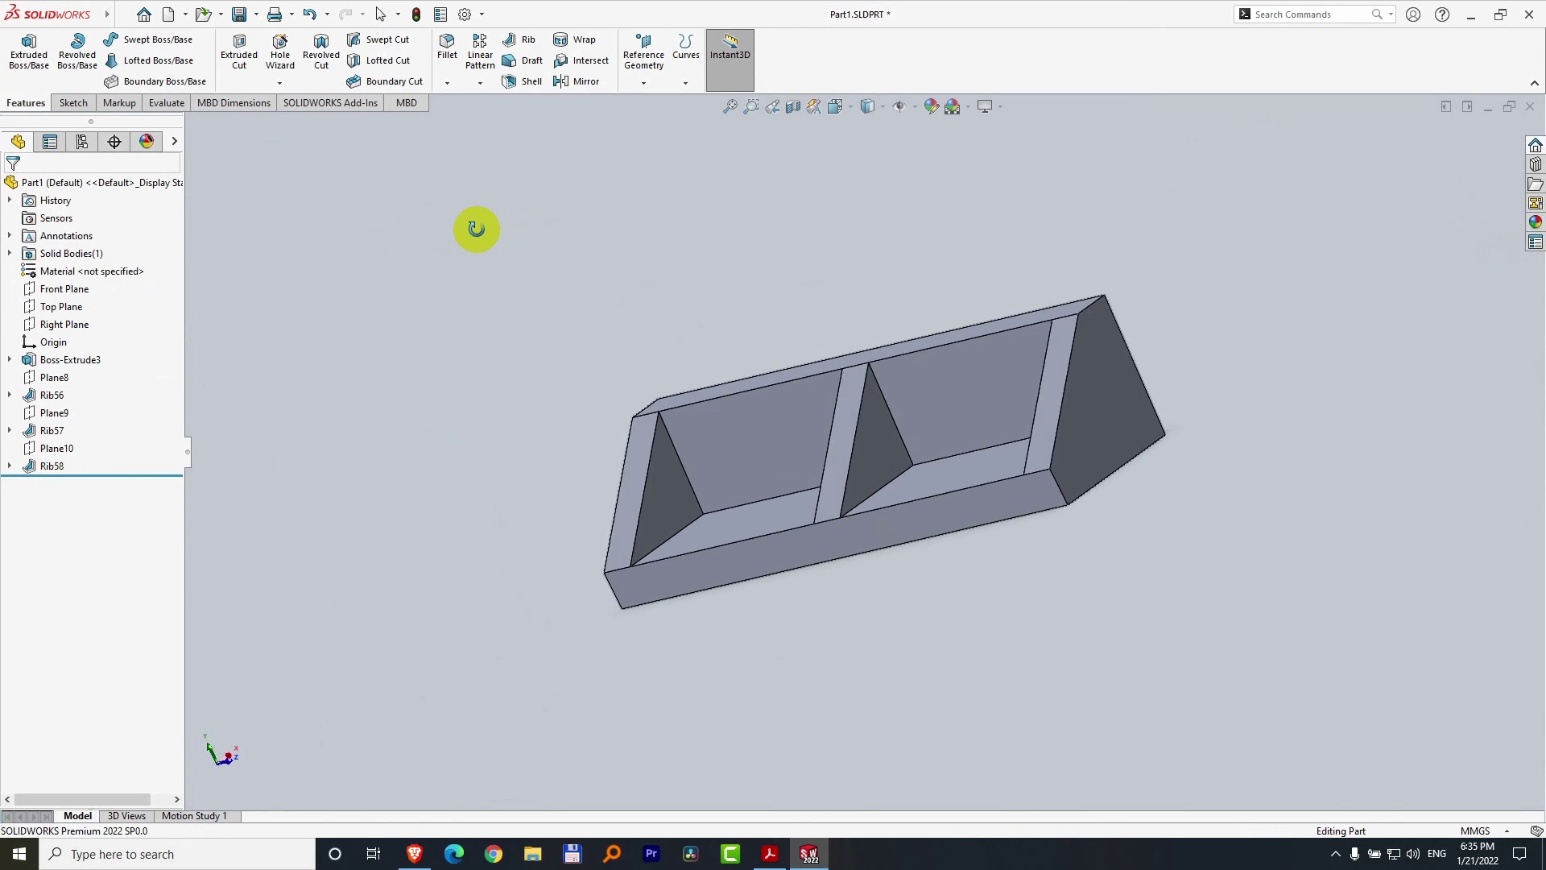